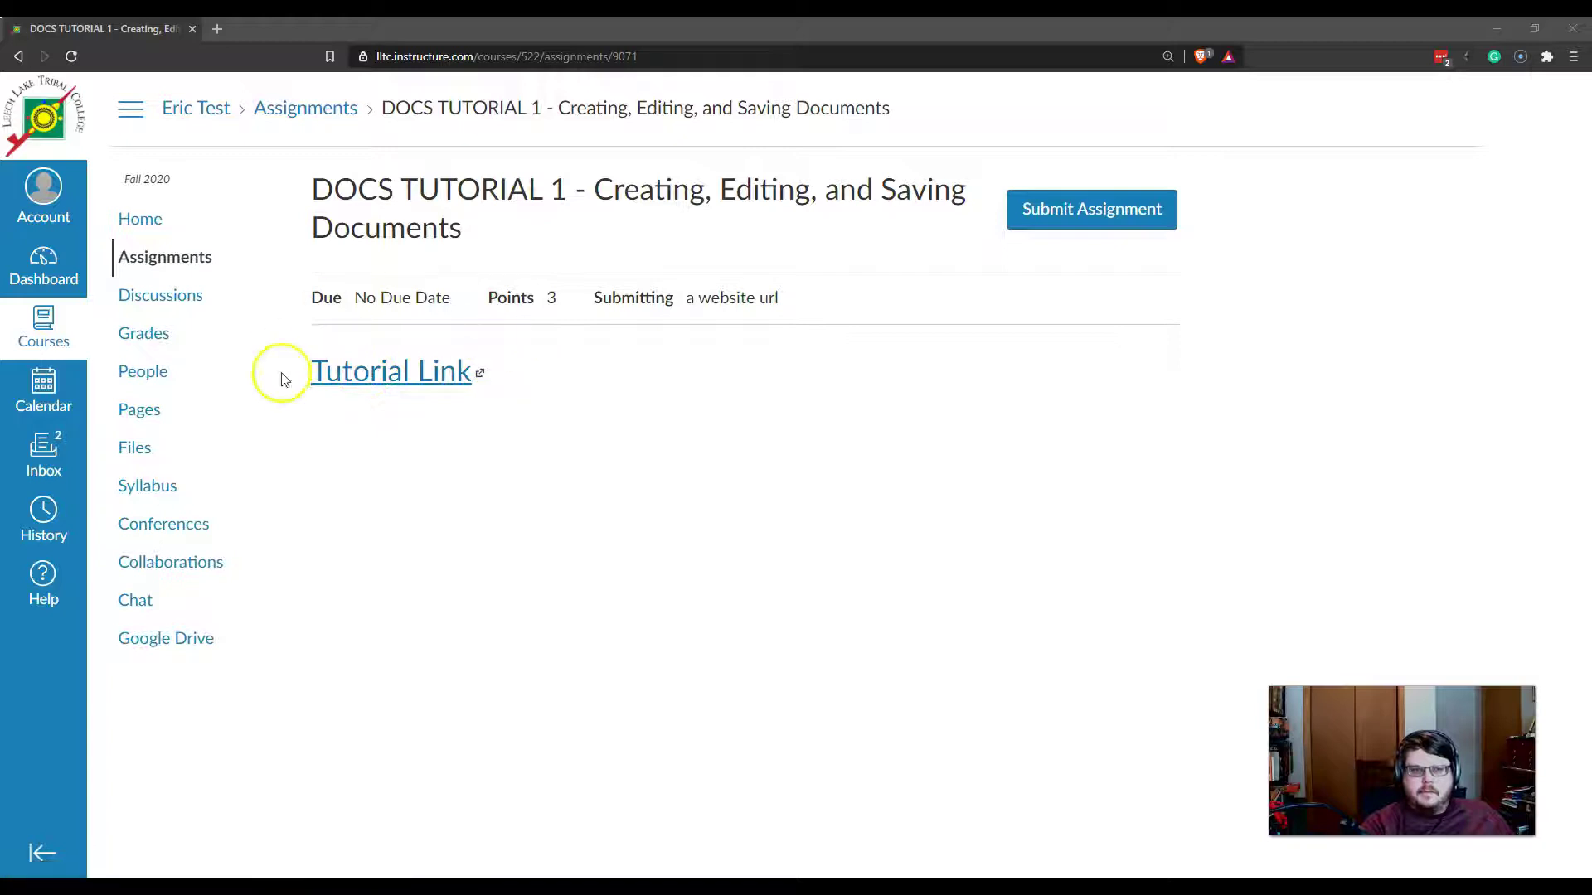
Open the assignment's tutorial link and read the first instructions on creating and titling a new Google Doc
left_click(384, 375)
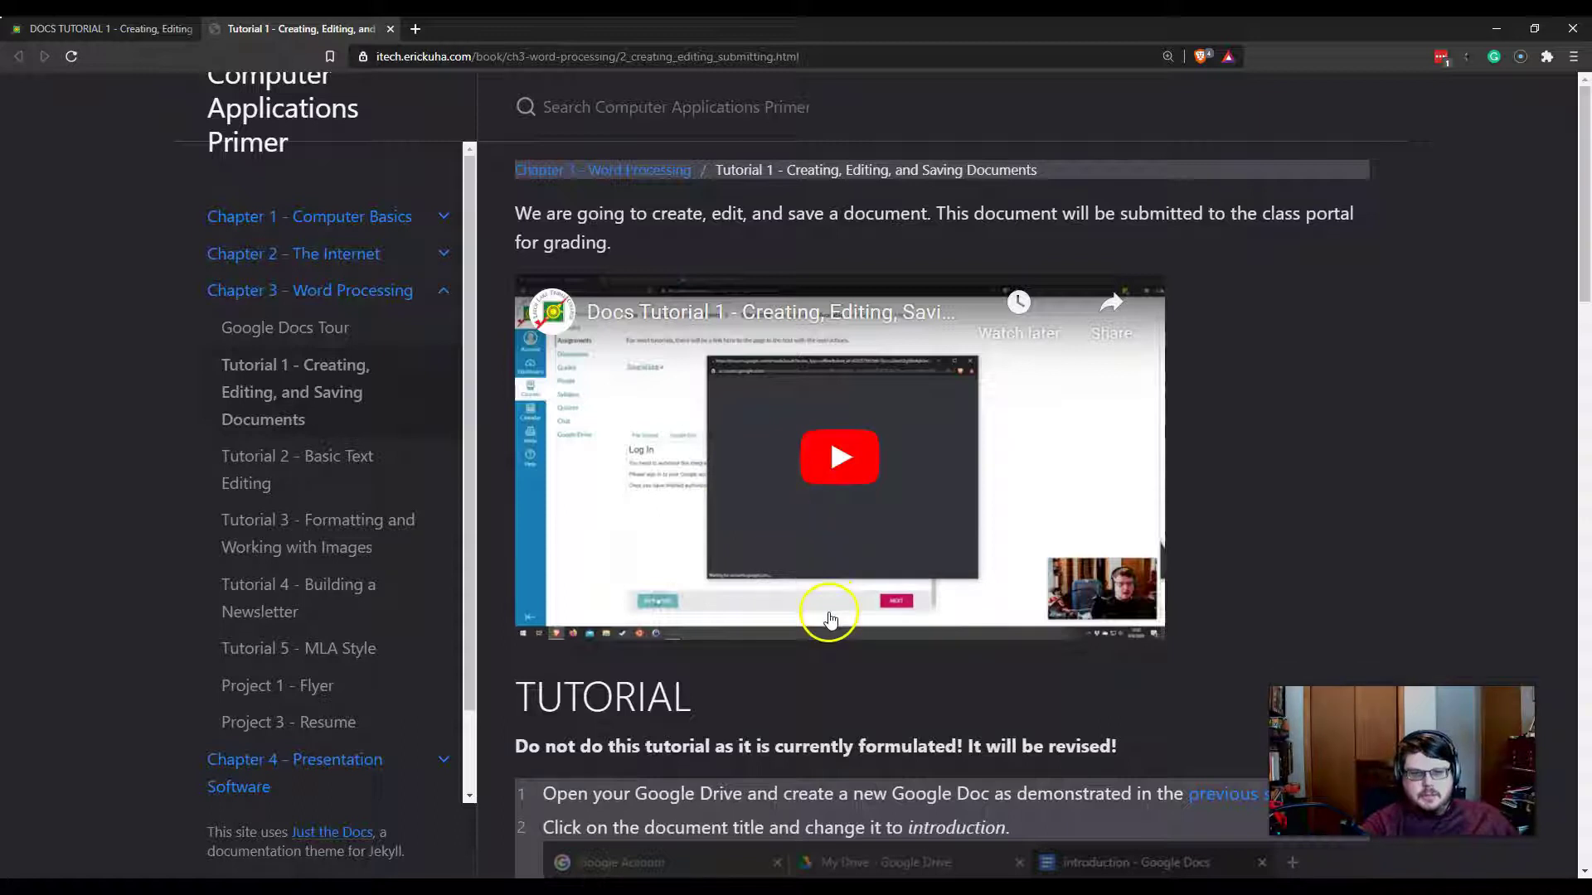
scroll(826, 723, "down", 1)
scroll(826, 723, "down", 3)
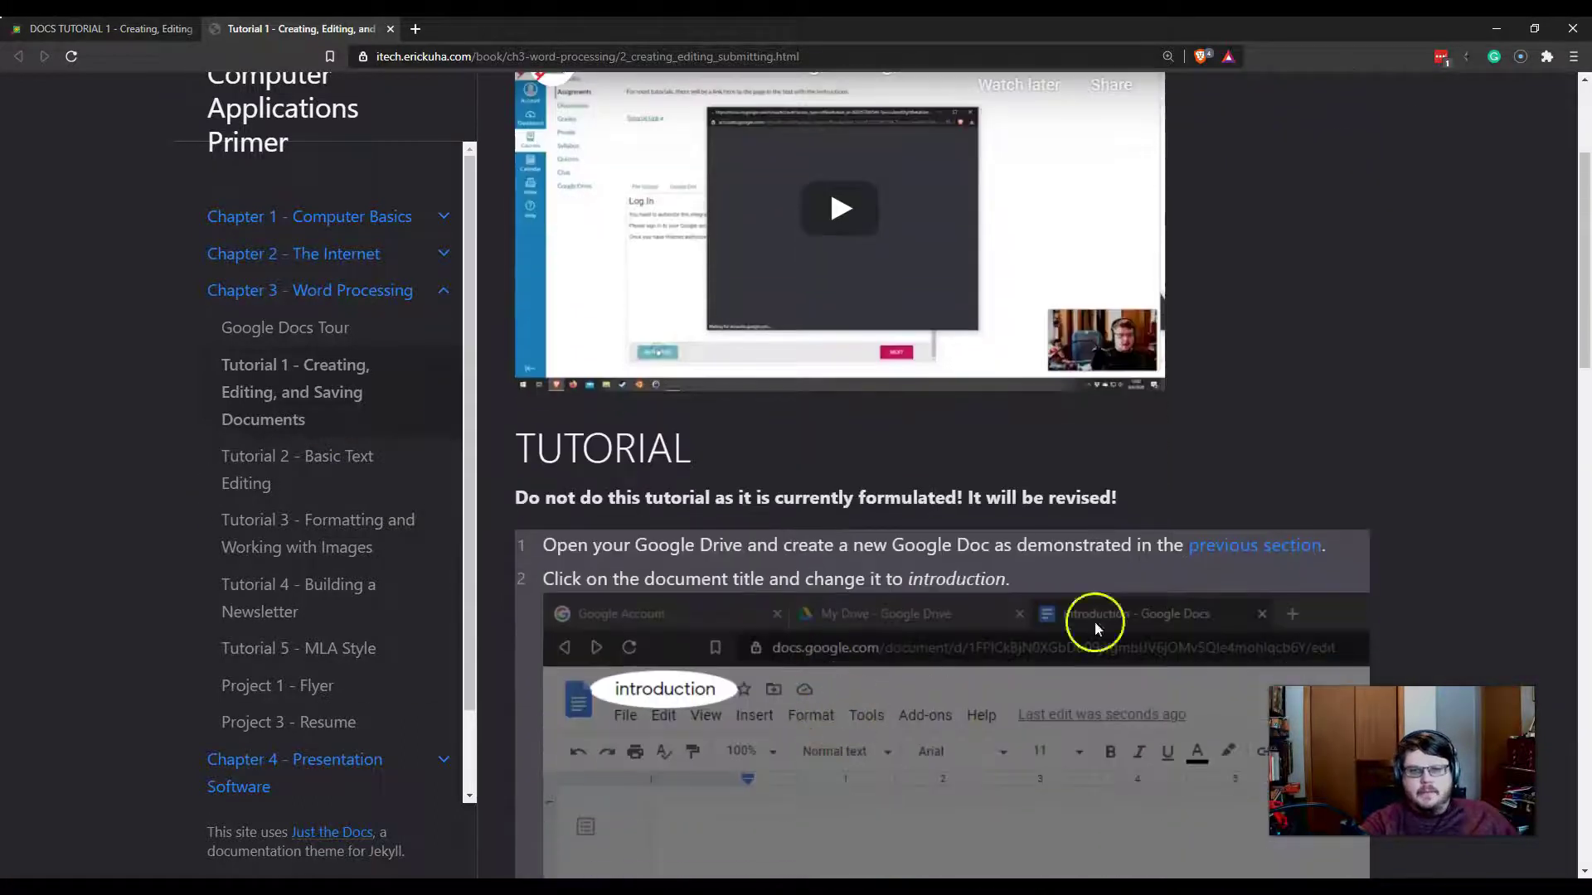
left_click_drag(544, 545, 739, 550)
left_click_drag(889, 543, 991, 546)
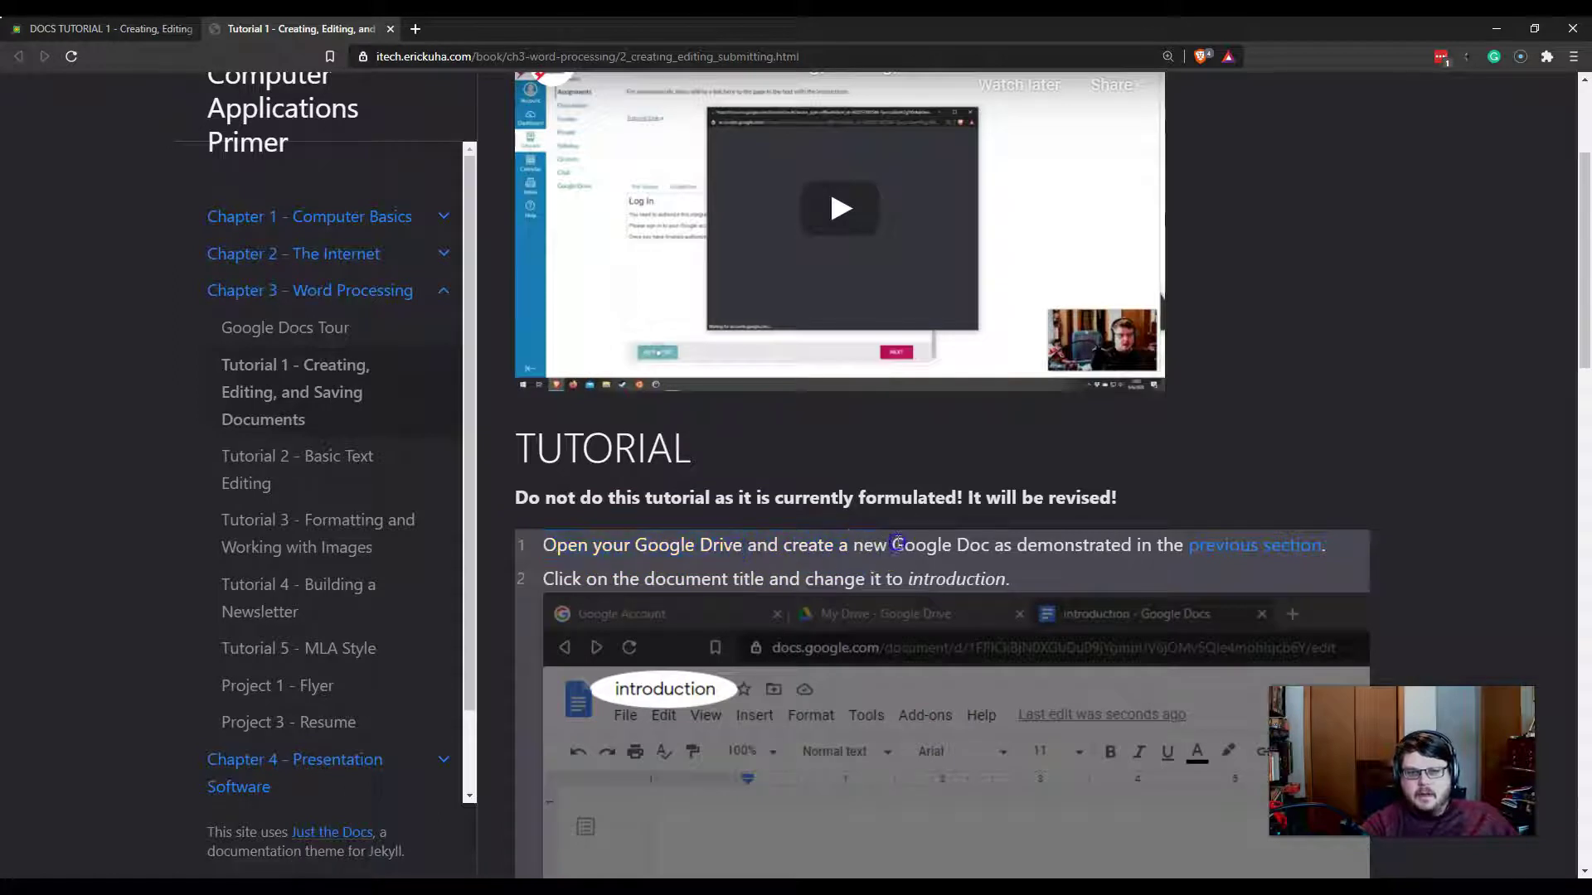
left_click(888, 540)
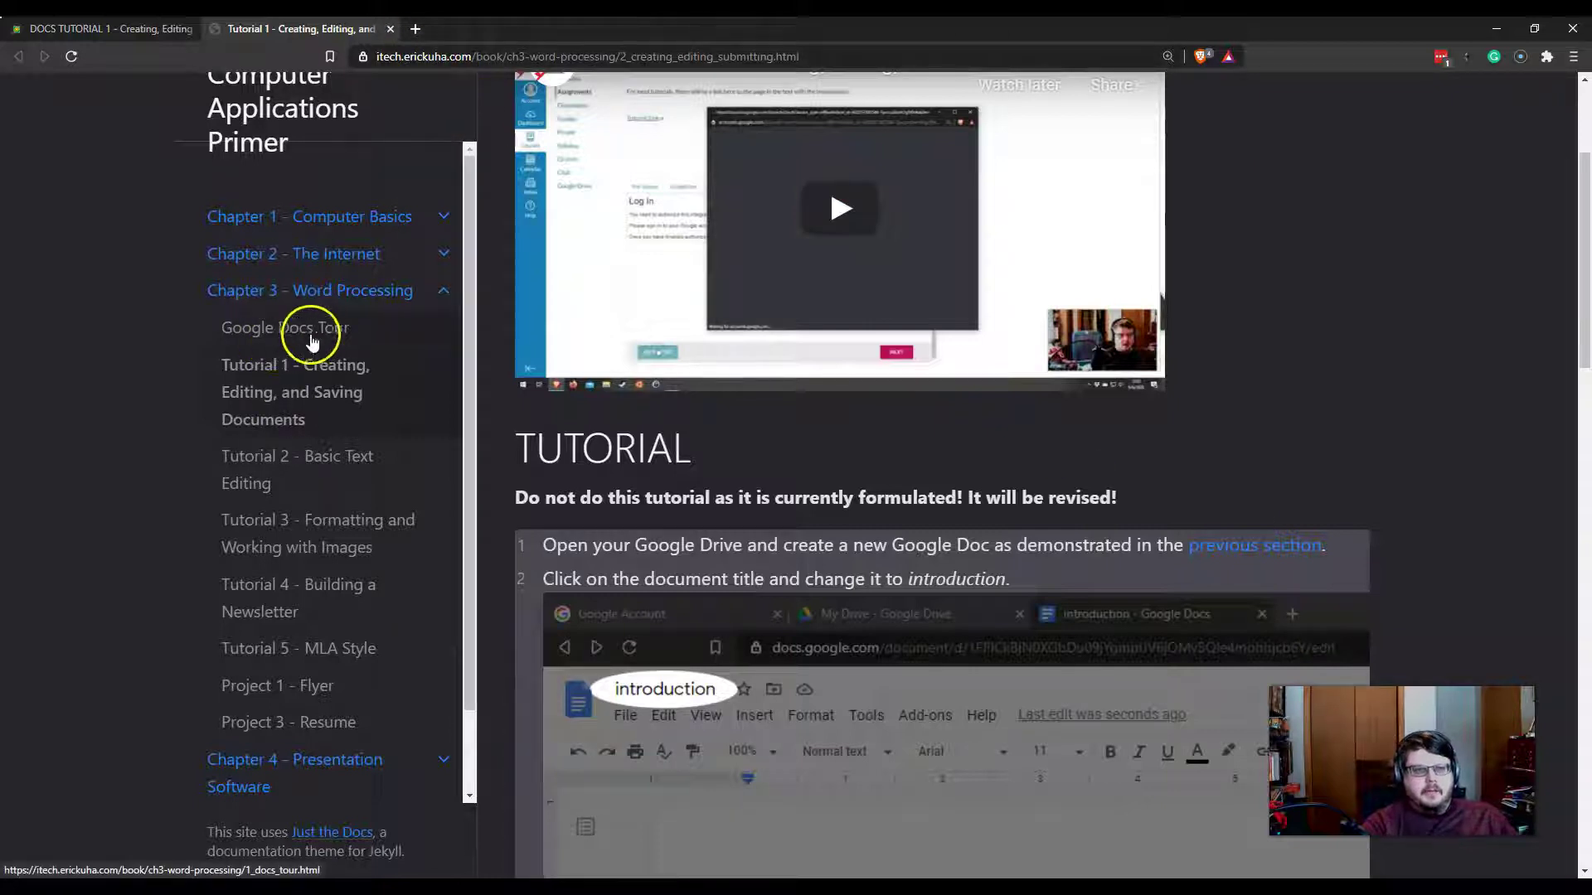
Open Google Drive in a new tab, switch to the school account, and close the other account's Drive tab
left_click(415, 29)
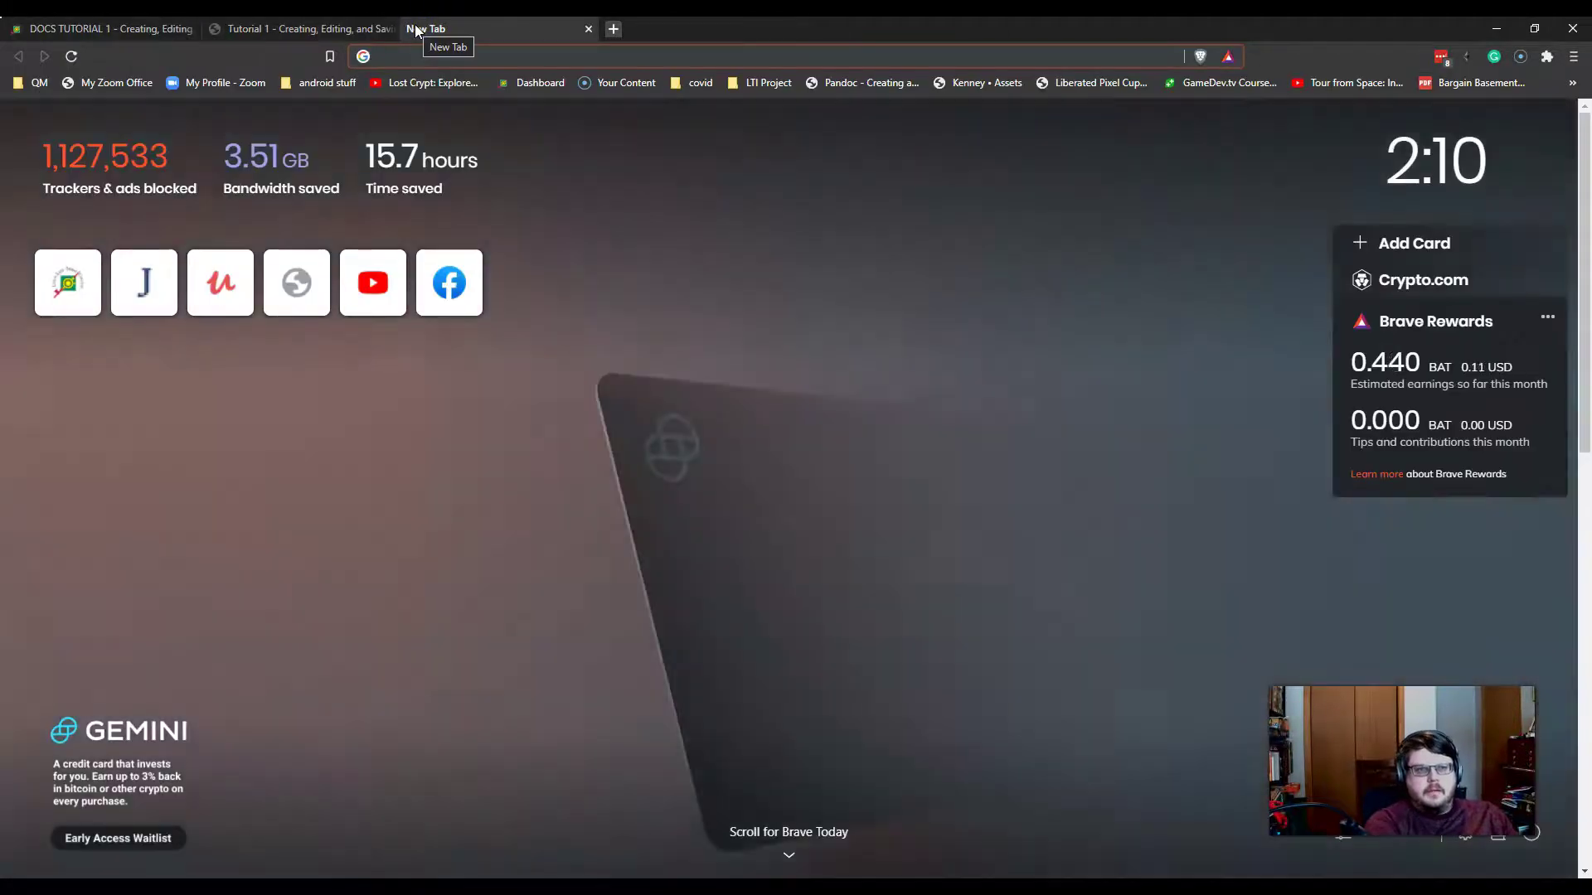
type("drive")
key("Return")
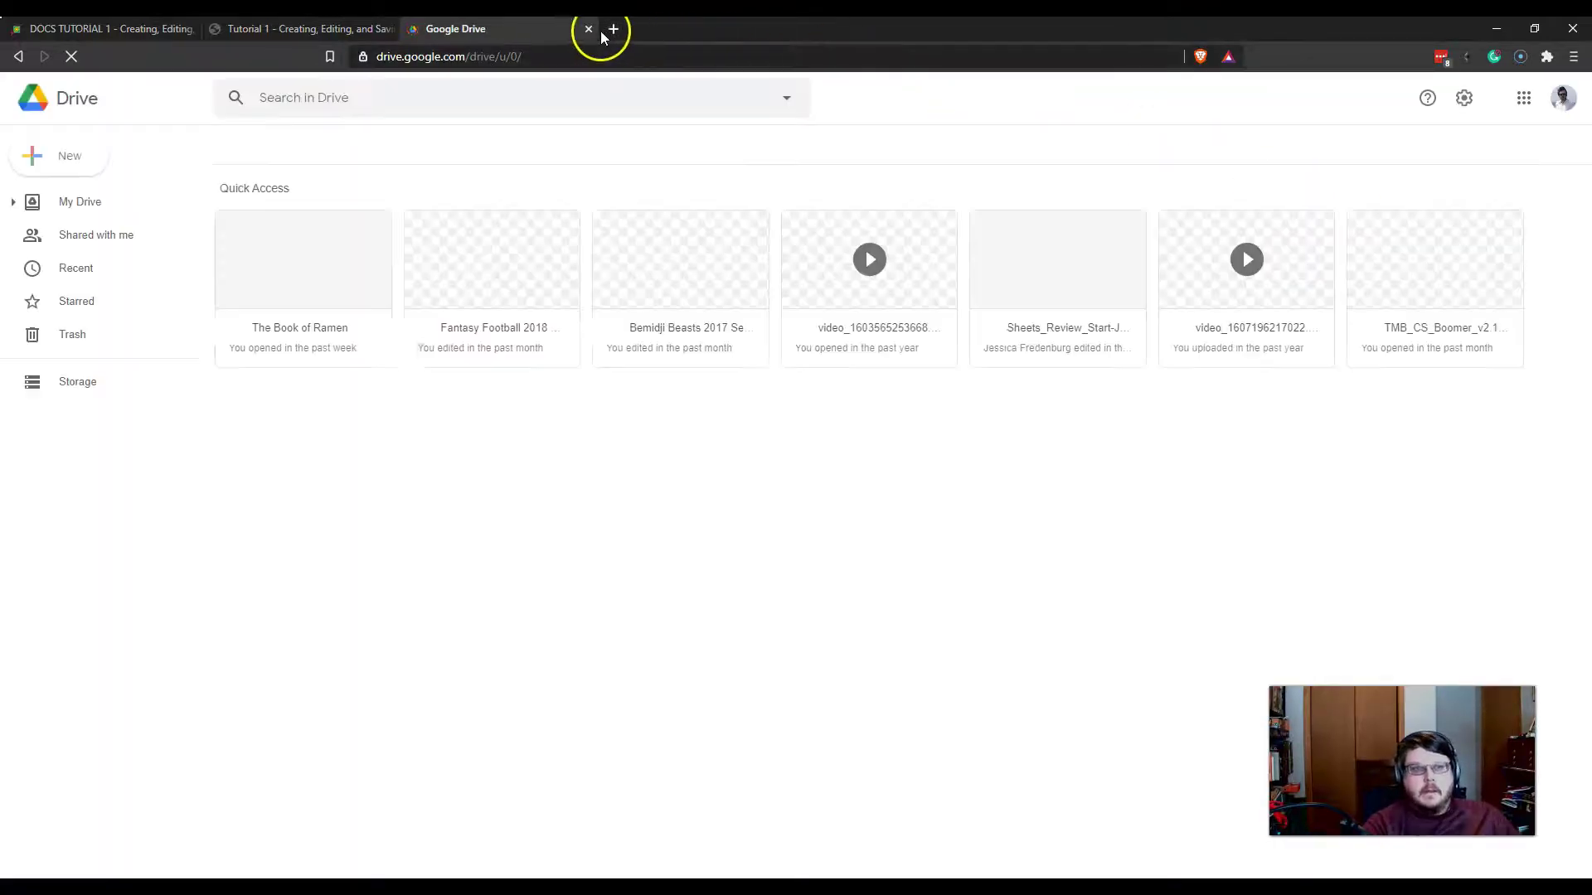
left_click(1563, 98)
left_click(1379, 340)
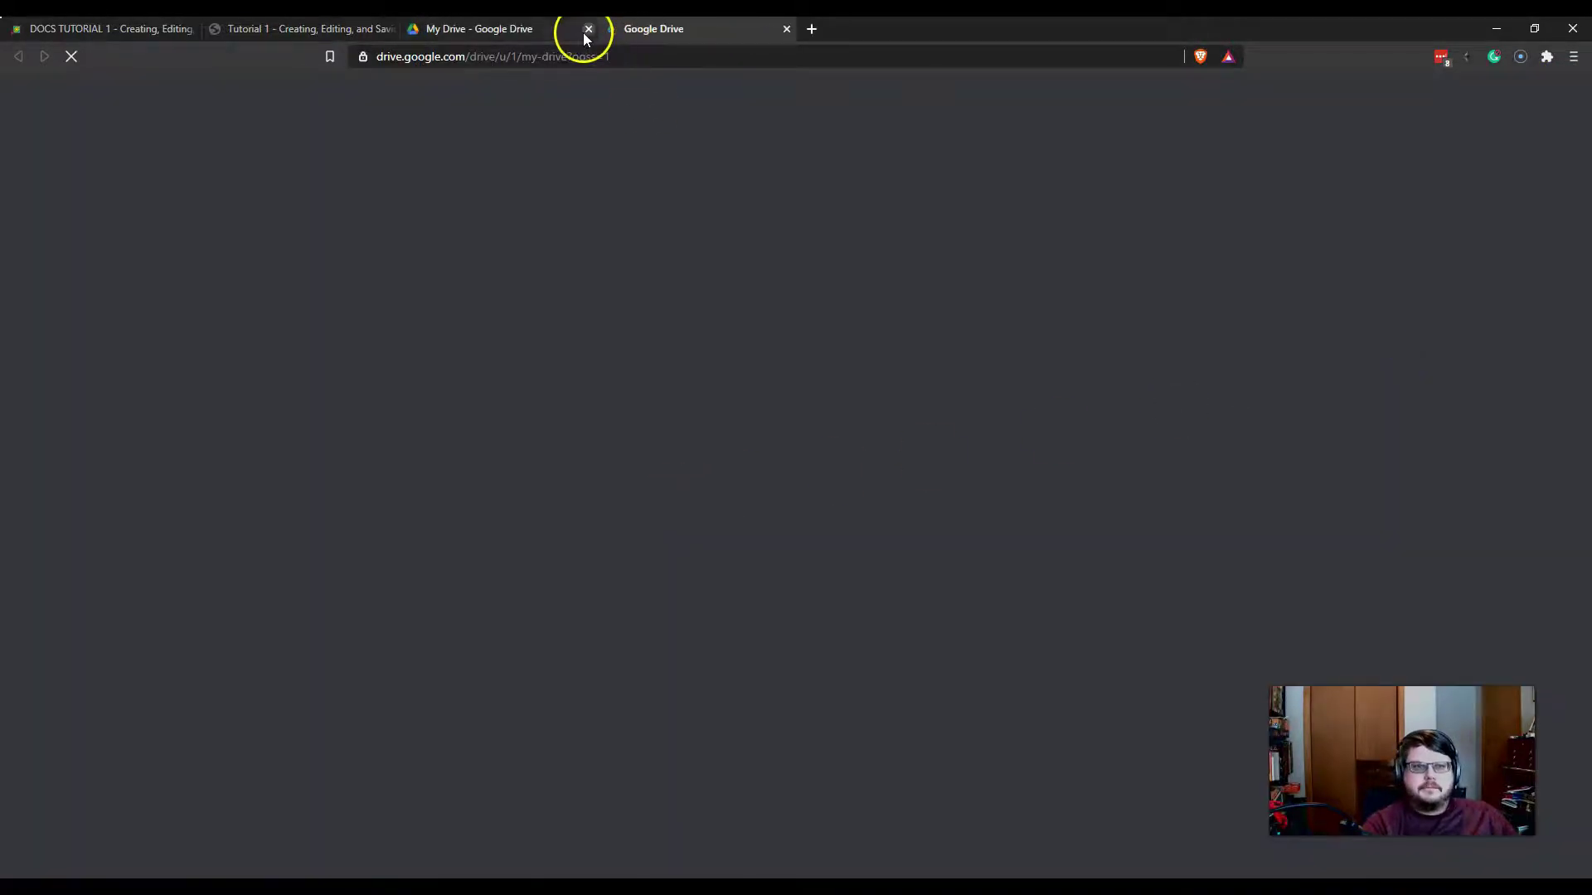
left_click(586, 32)
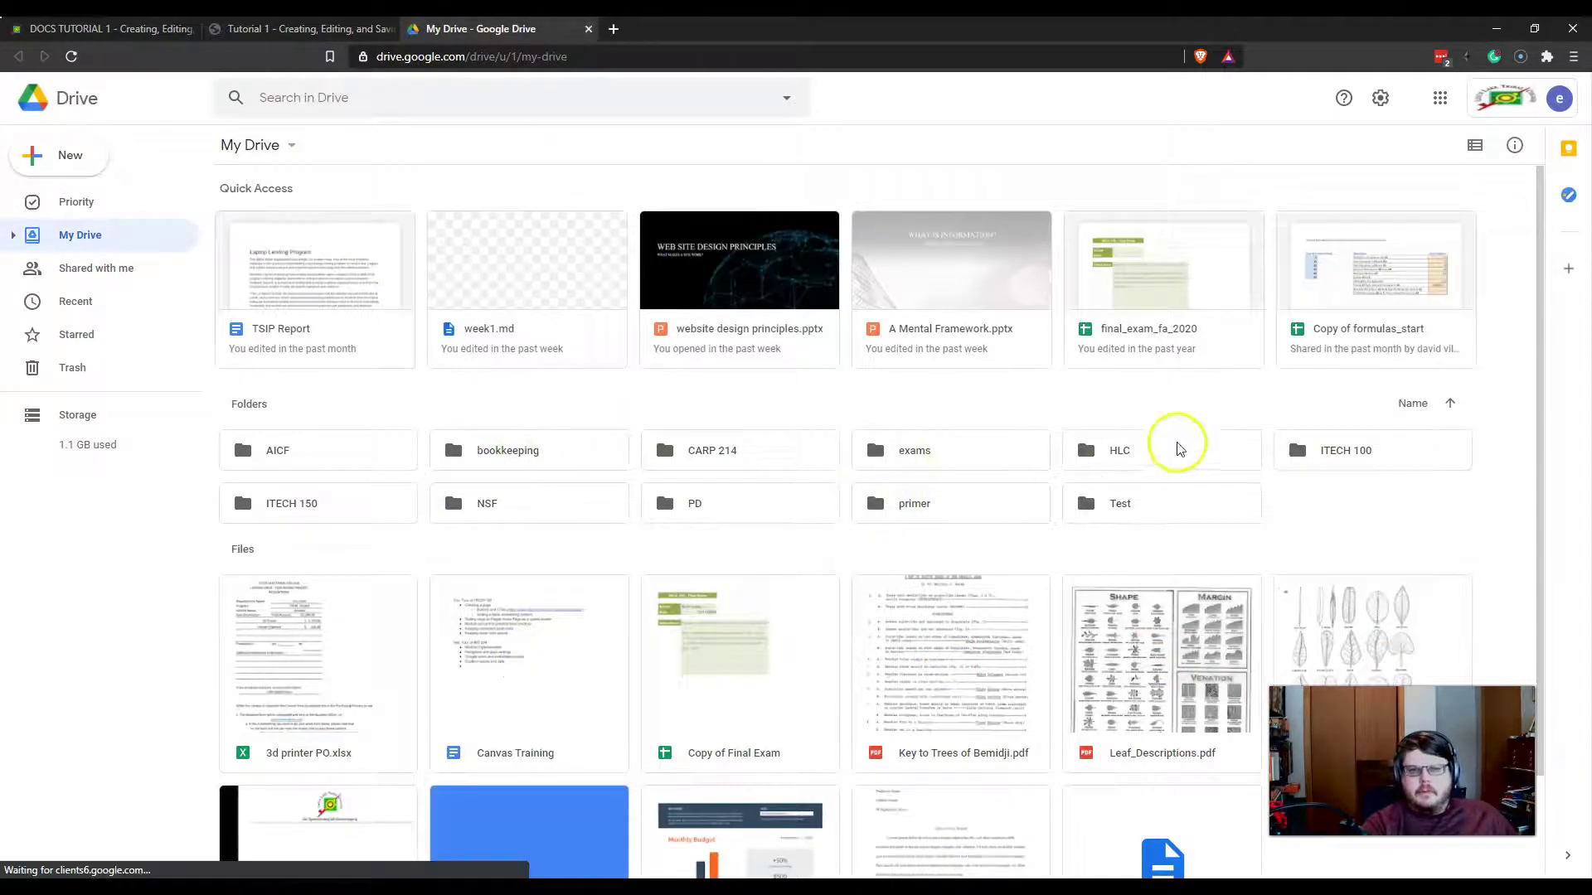
Create a new folder named "tutorials" inside the ITECH 100 folder
double_click(1359, 454)
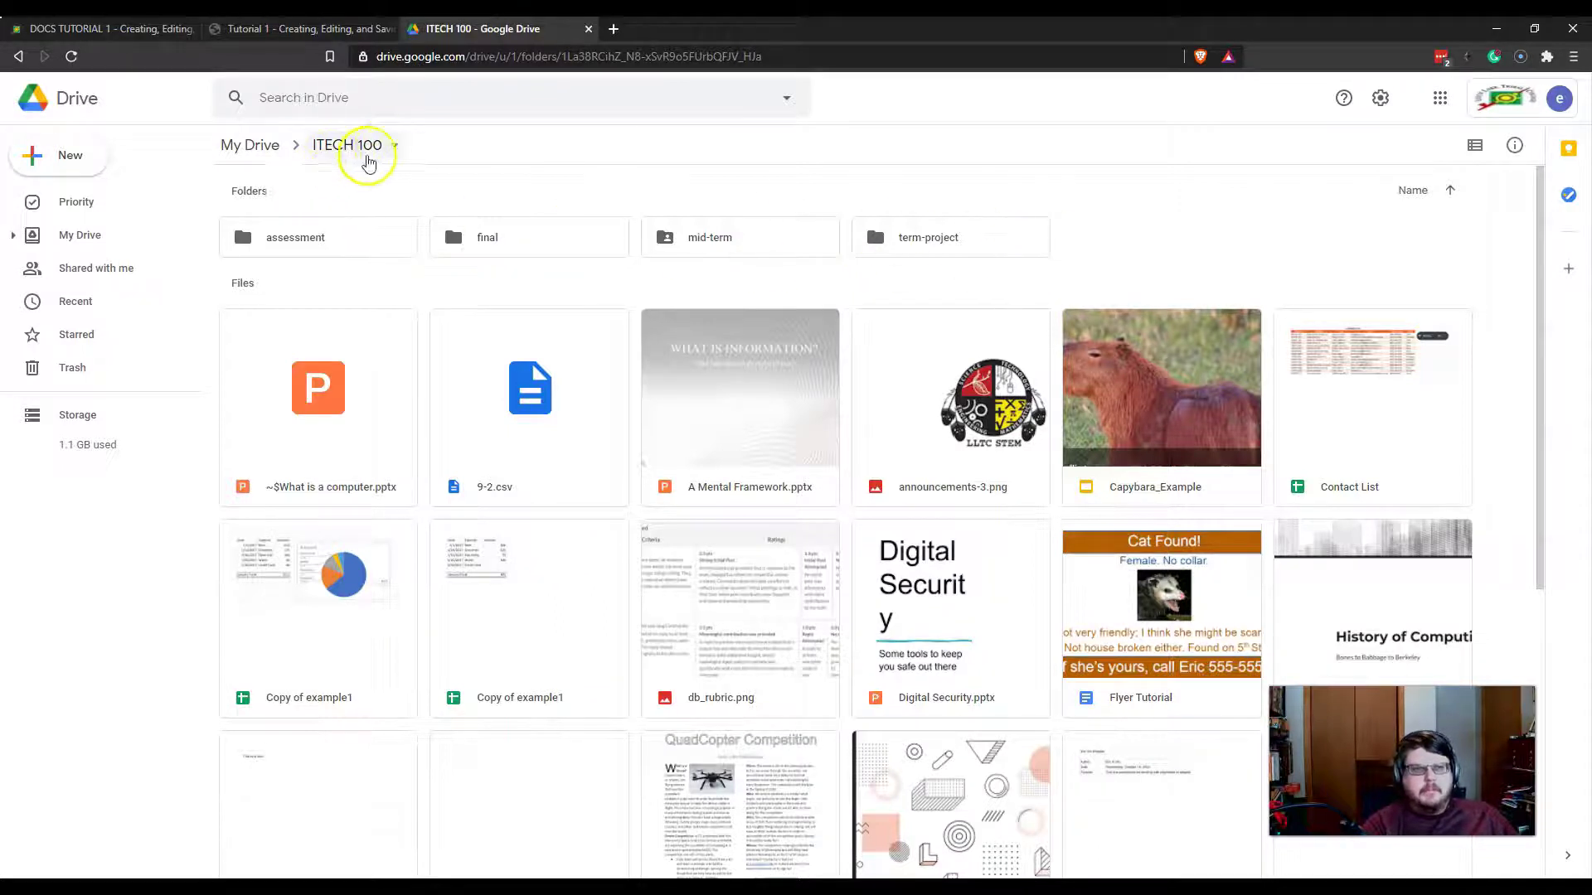
left_click(369, 158)
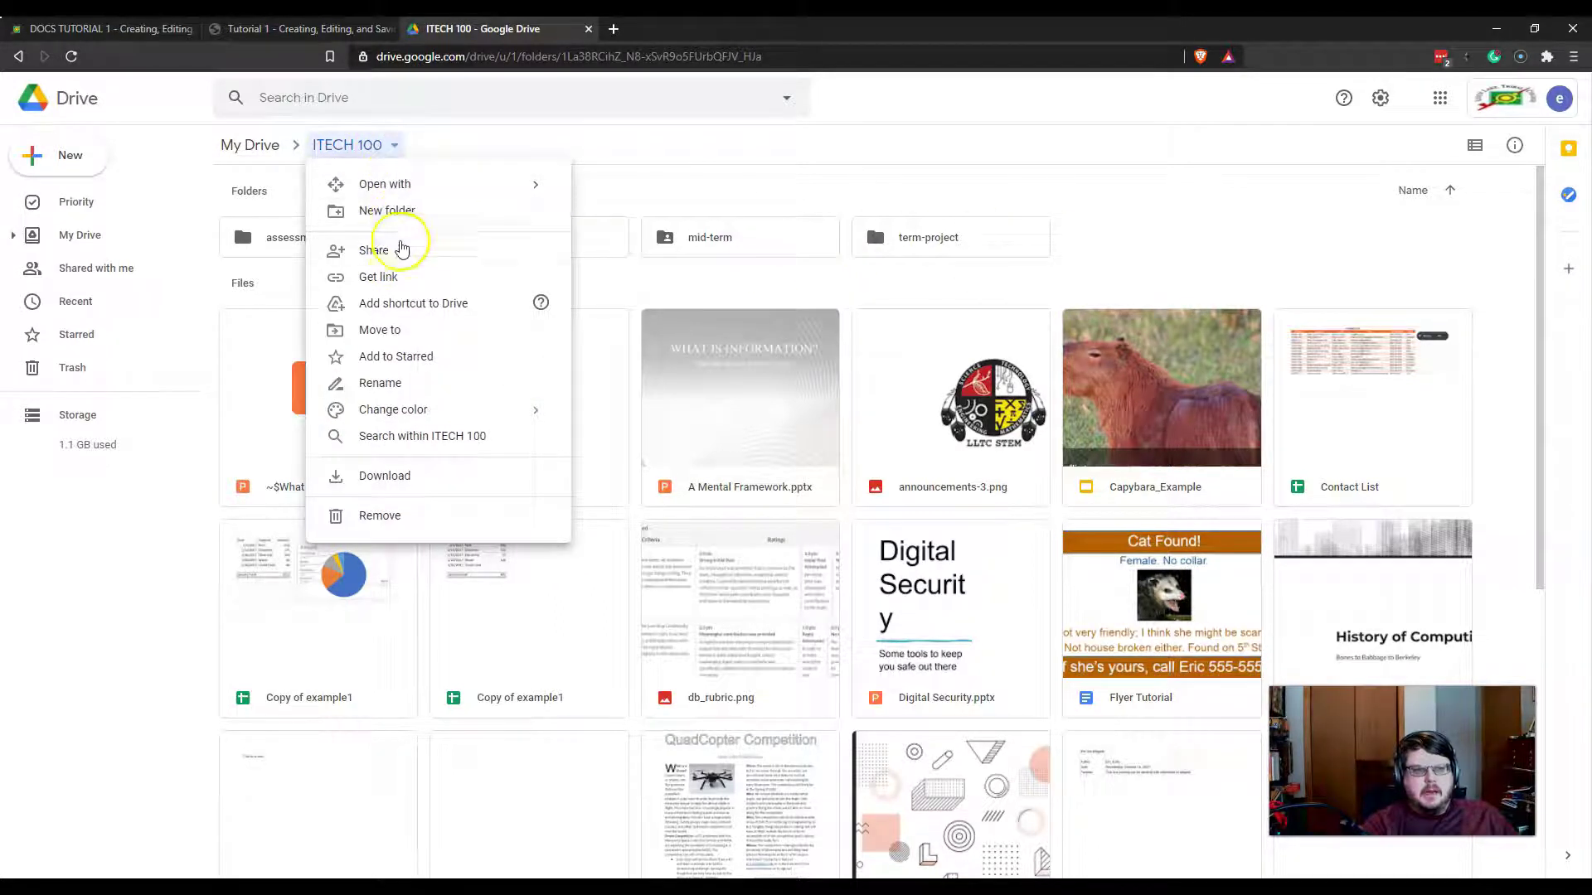
left_click(69, 158)
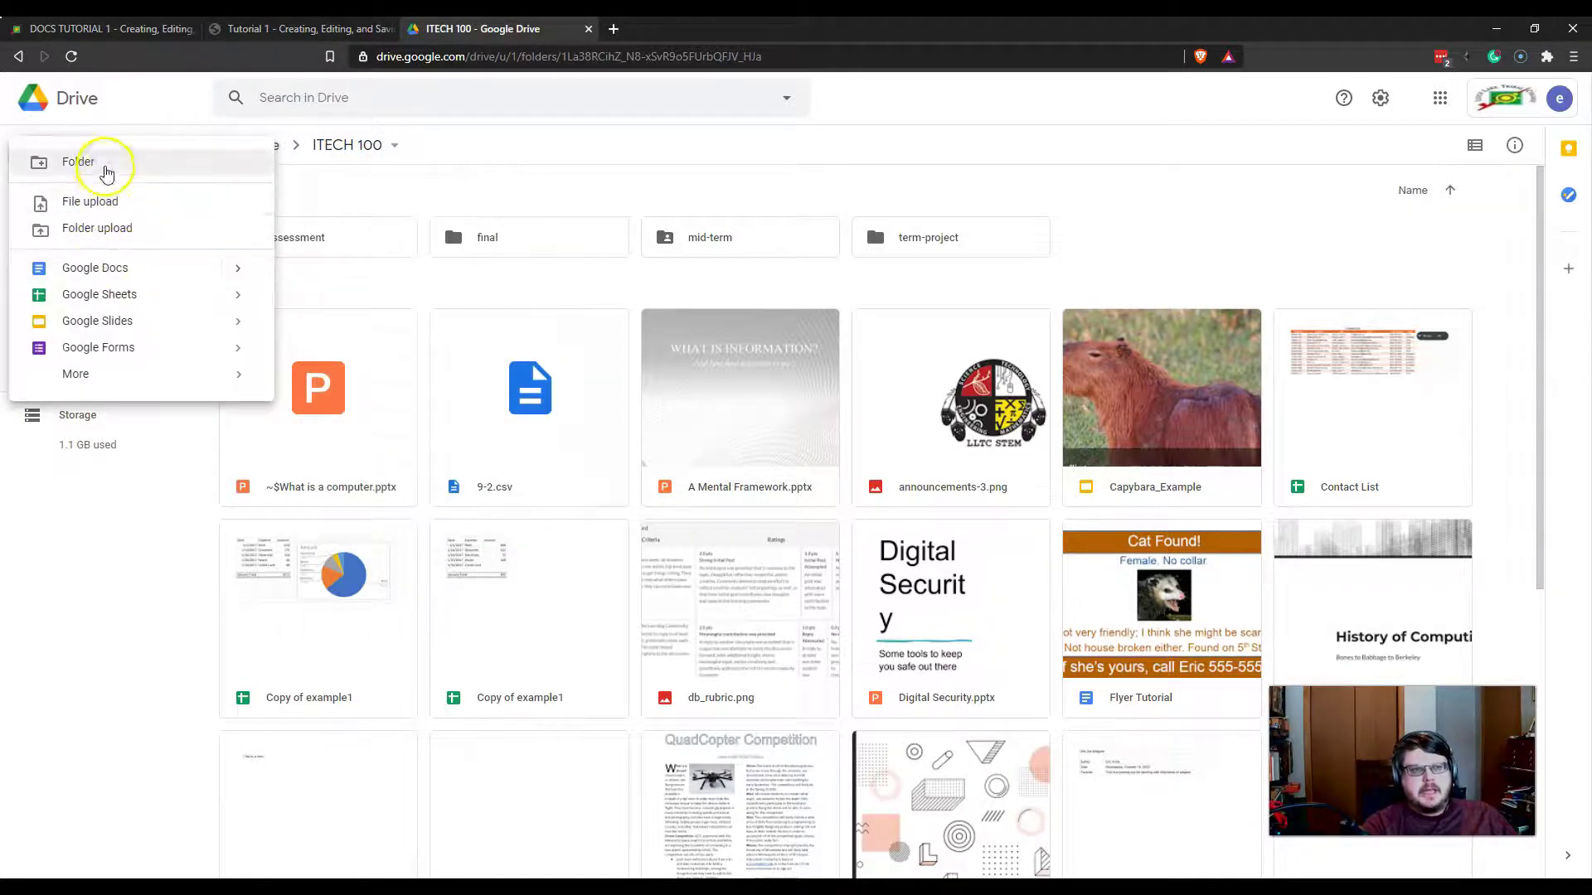
left_click(106, 172)
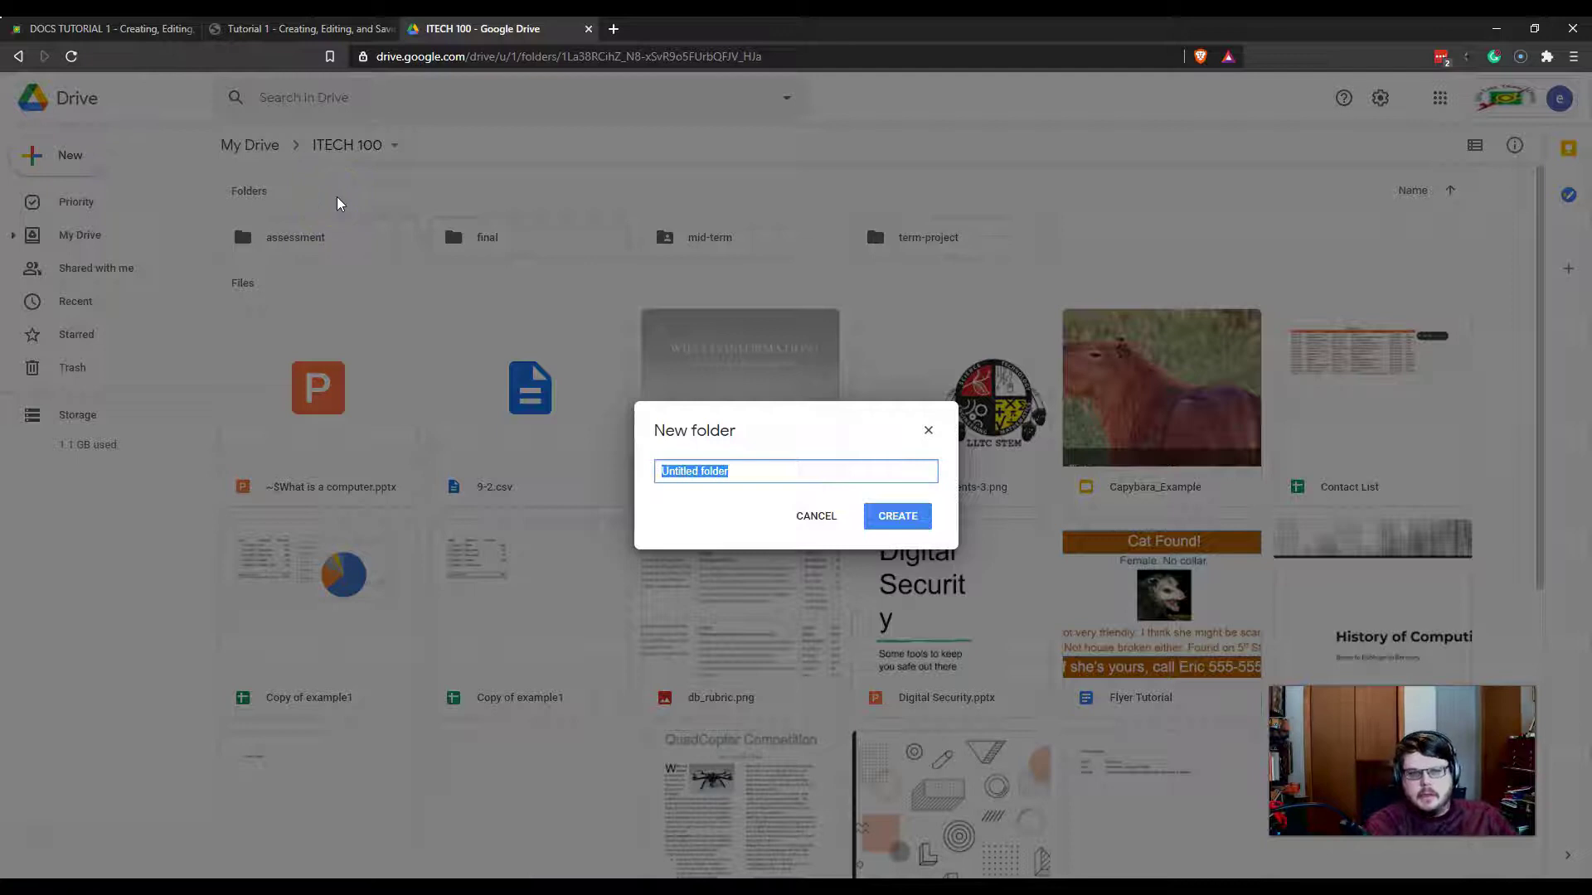
type("tutorials")
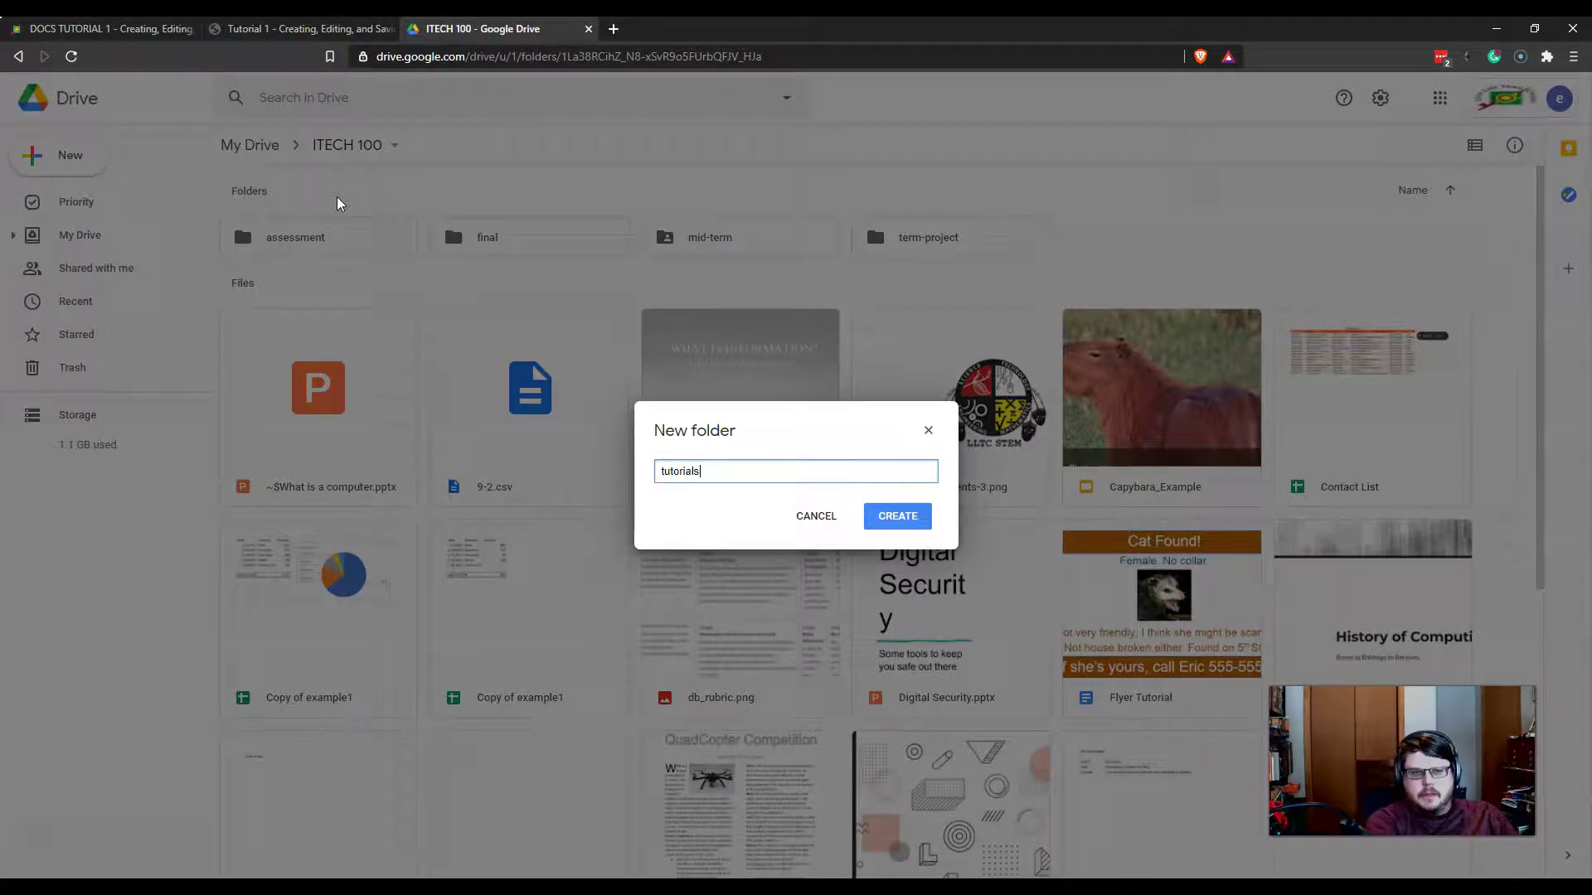
key("Return")
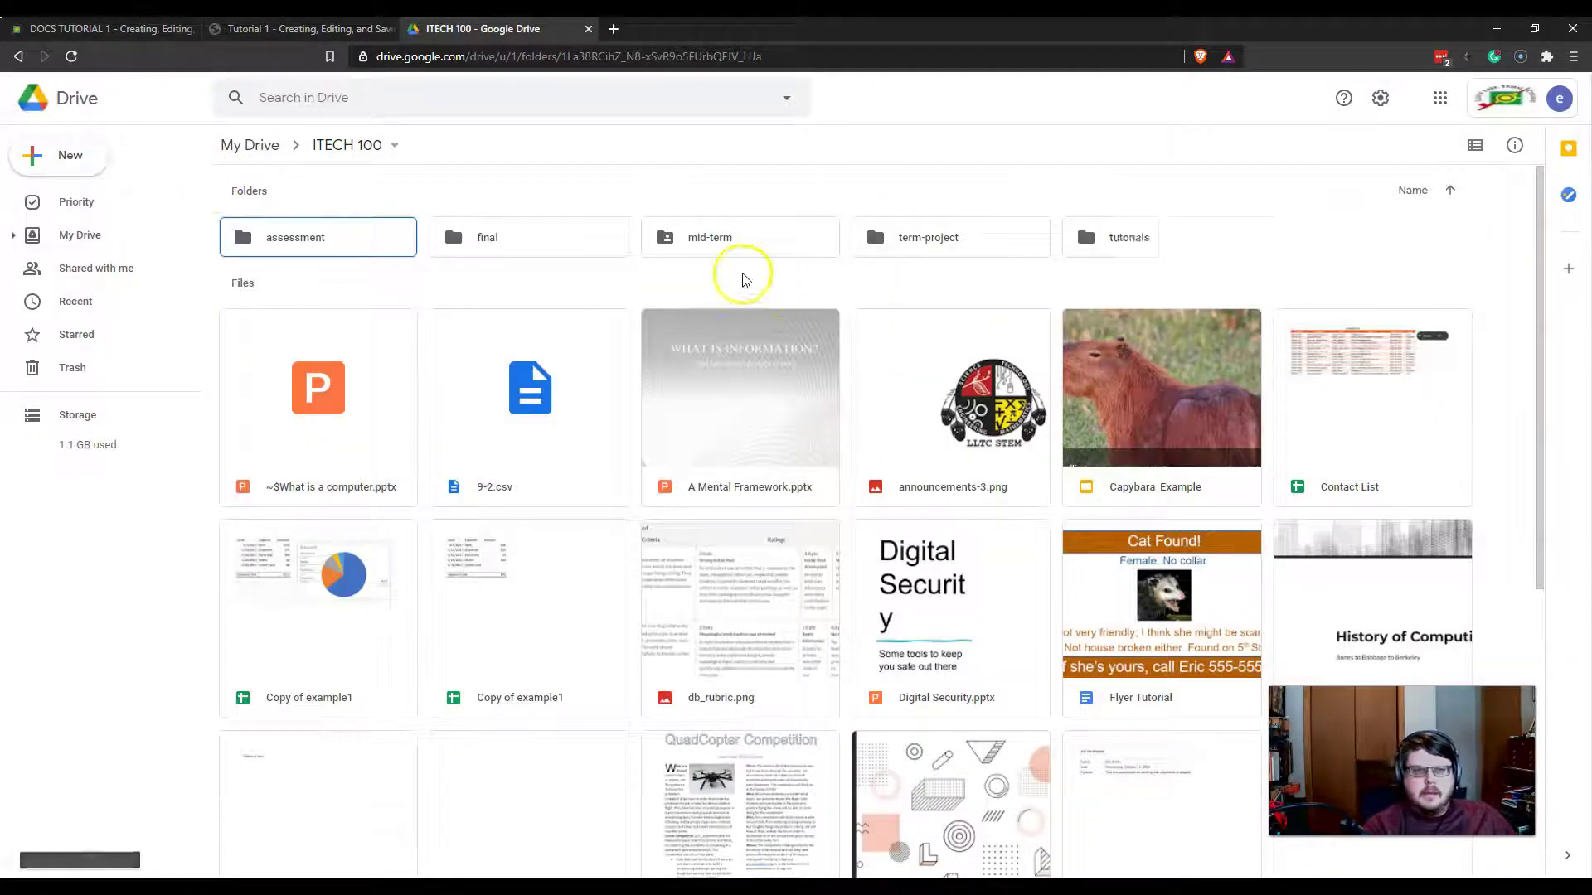
Create a blank Google Docs document inside the tutorials folder and close the leftover Drive tab
double_click(1129, 237)
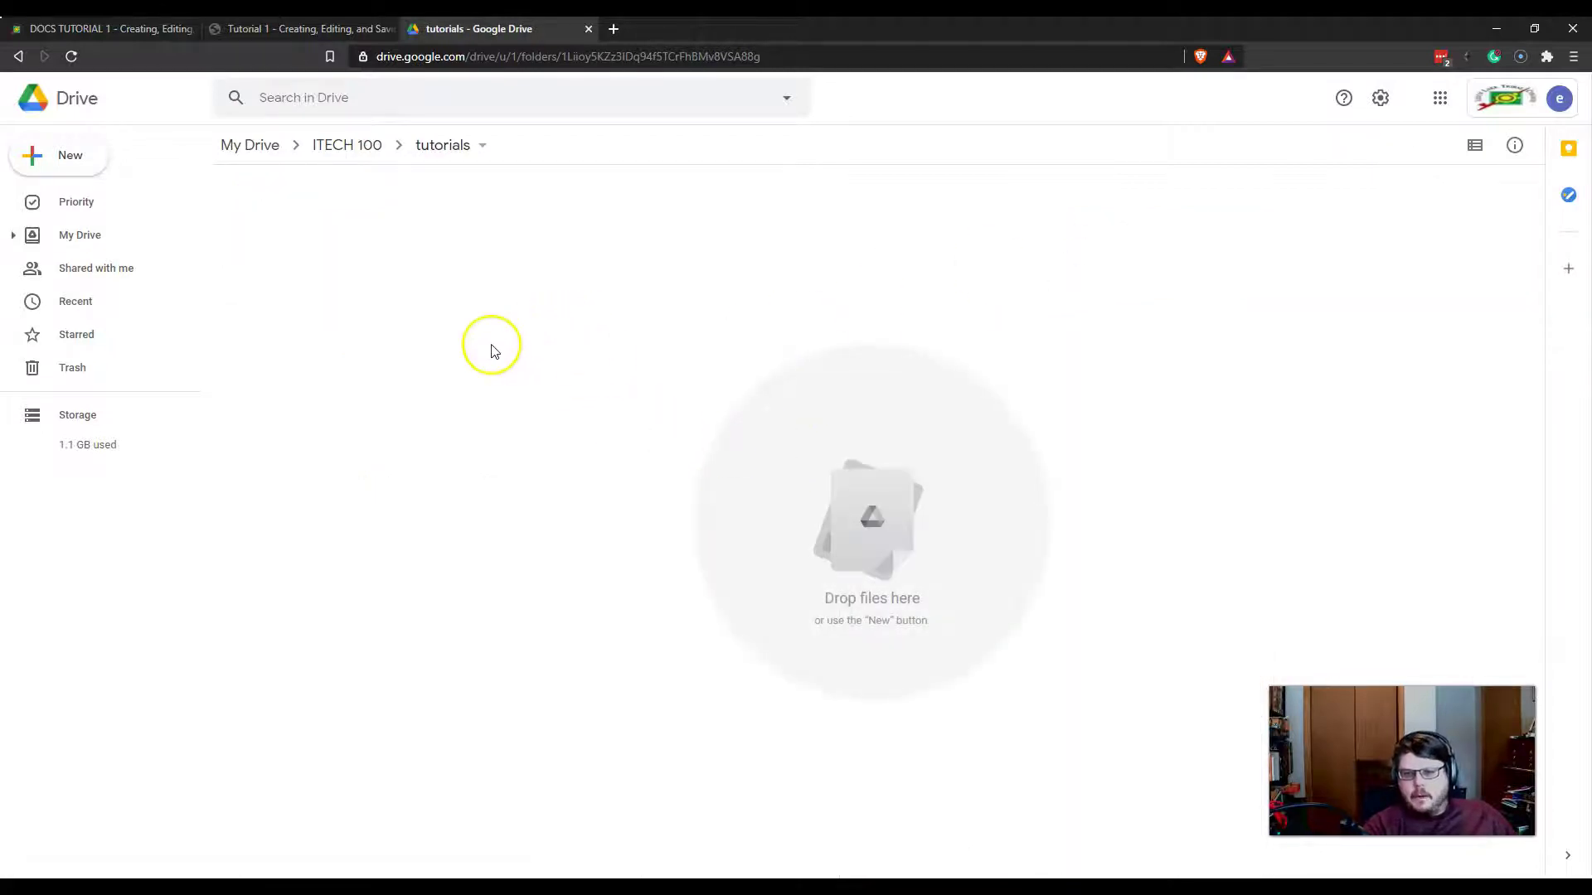
left_click(67, 155)
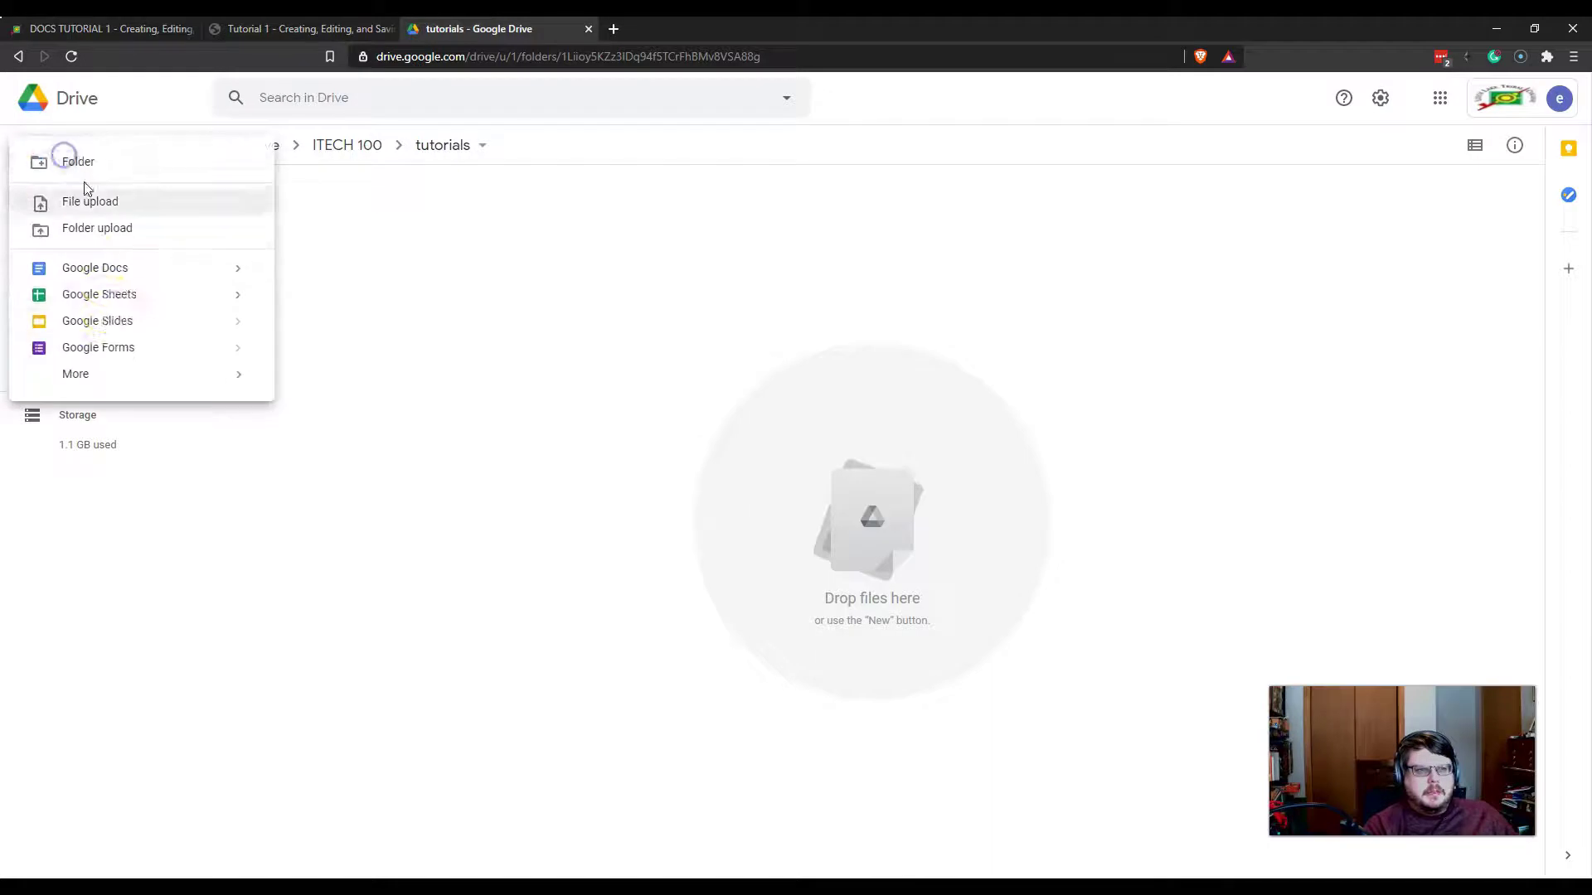
left_click(117, 270)
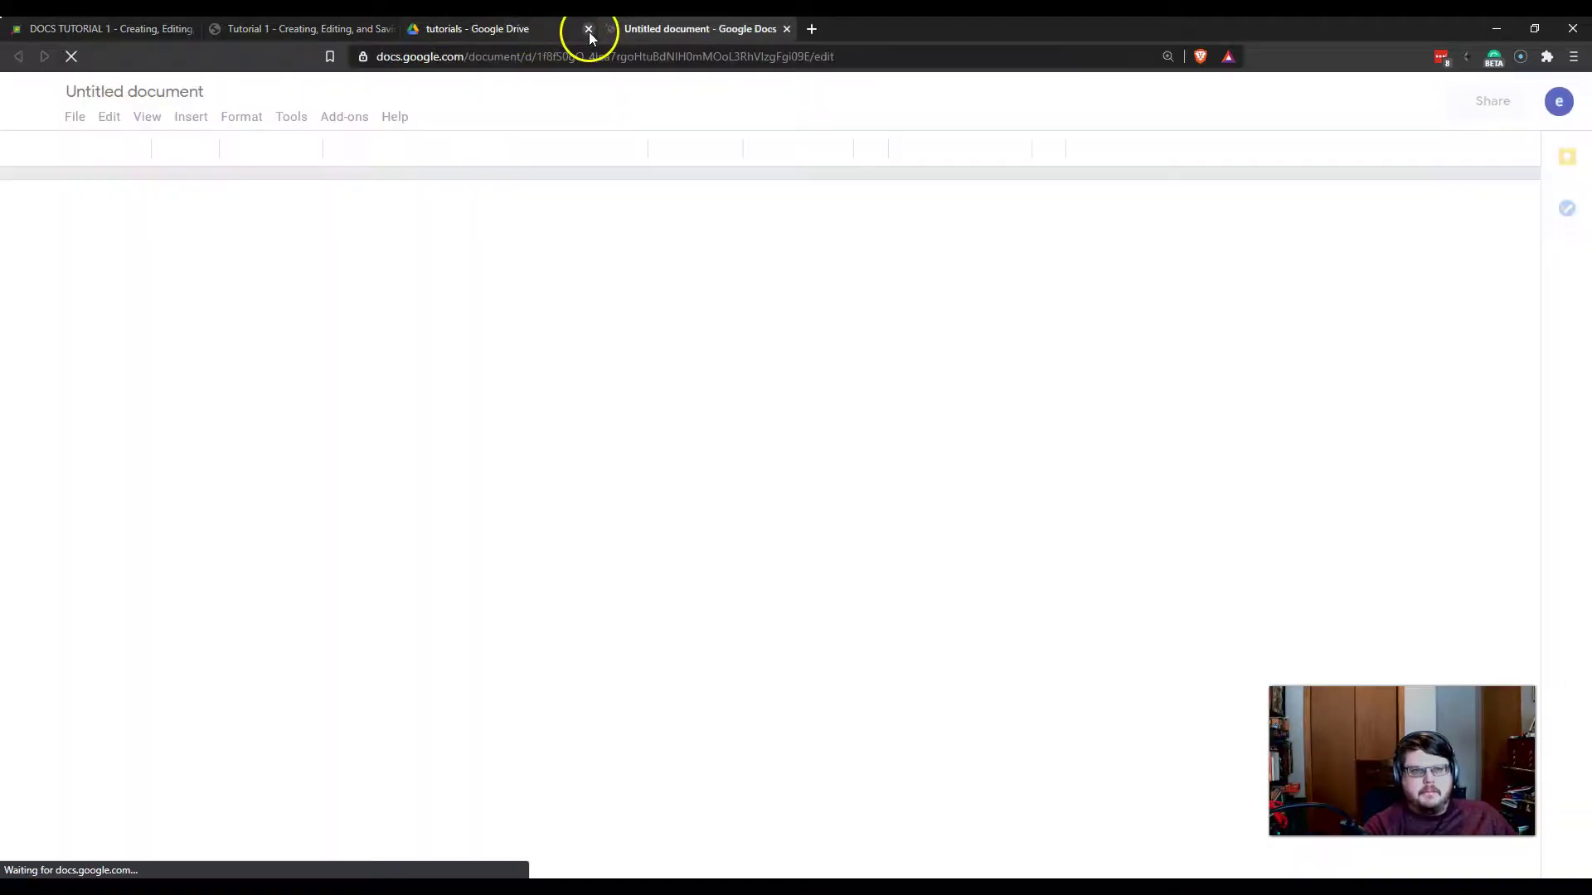
left_click(589, 32)
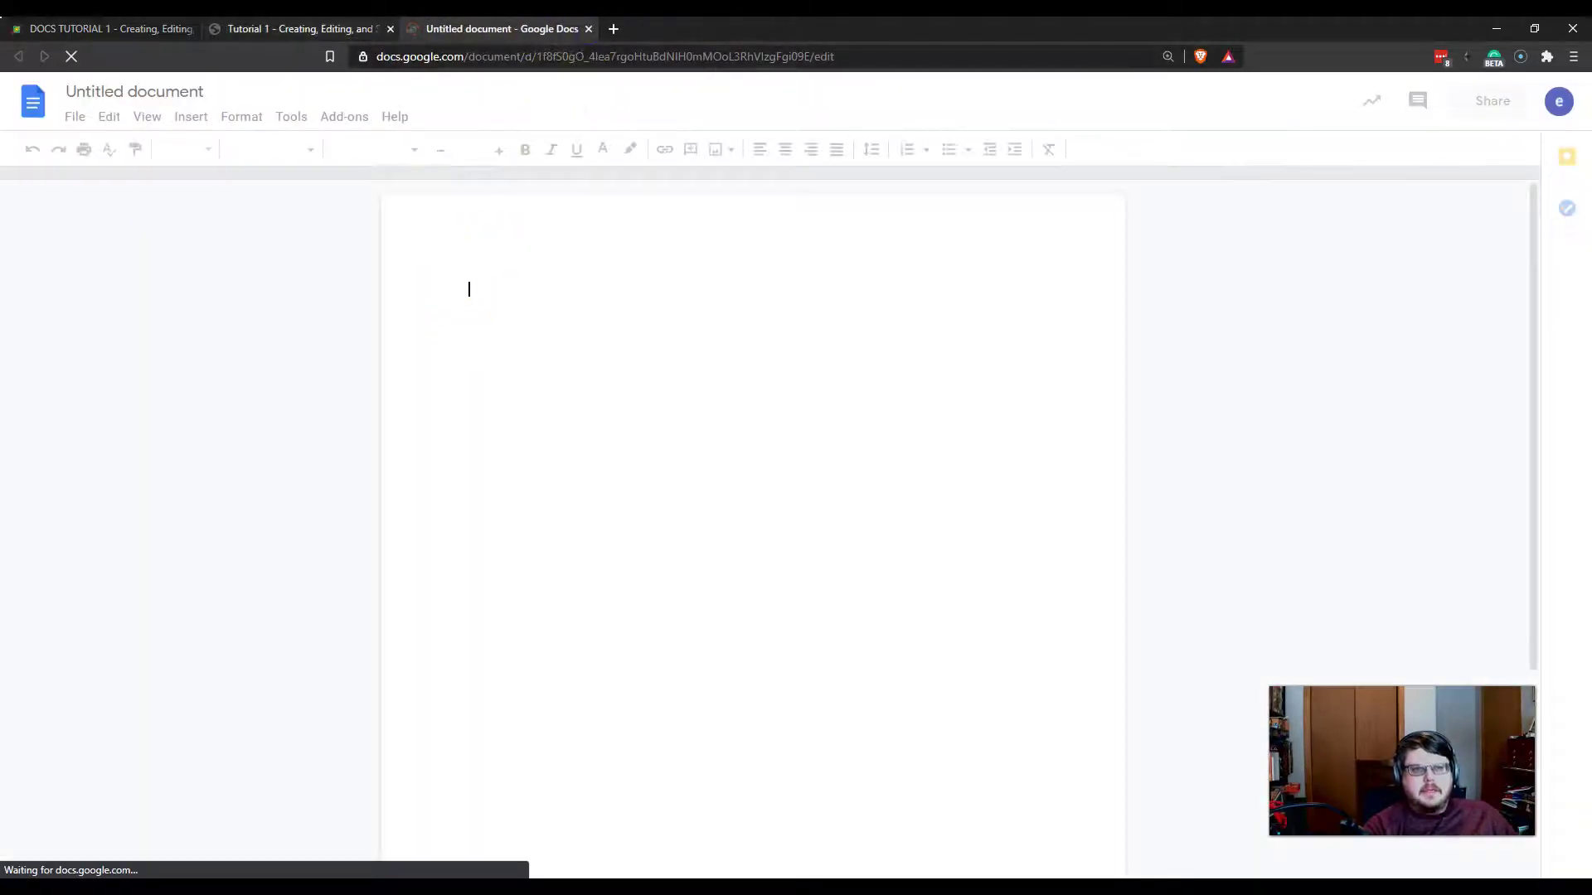
Read the tutorial's list of introduction questions and move the tutorial page out of this browser window
left_click(298, 28)
scroll(791, 656, "down", 10)
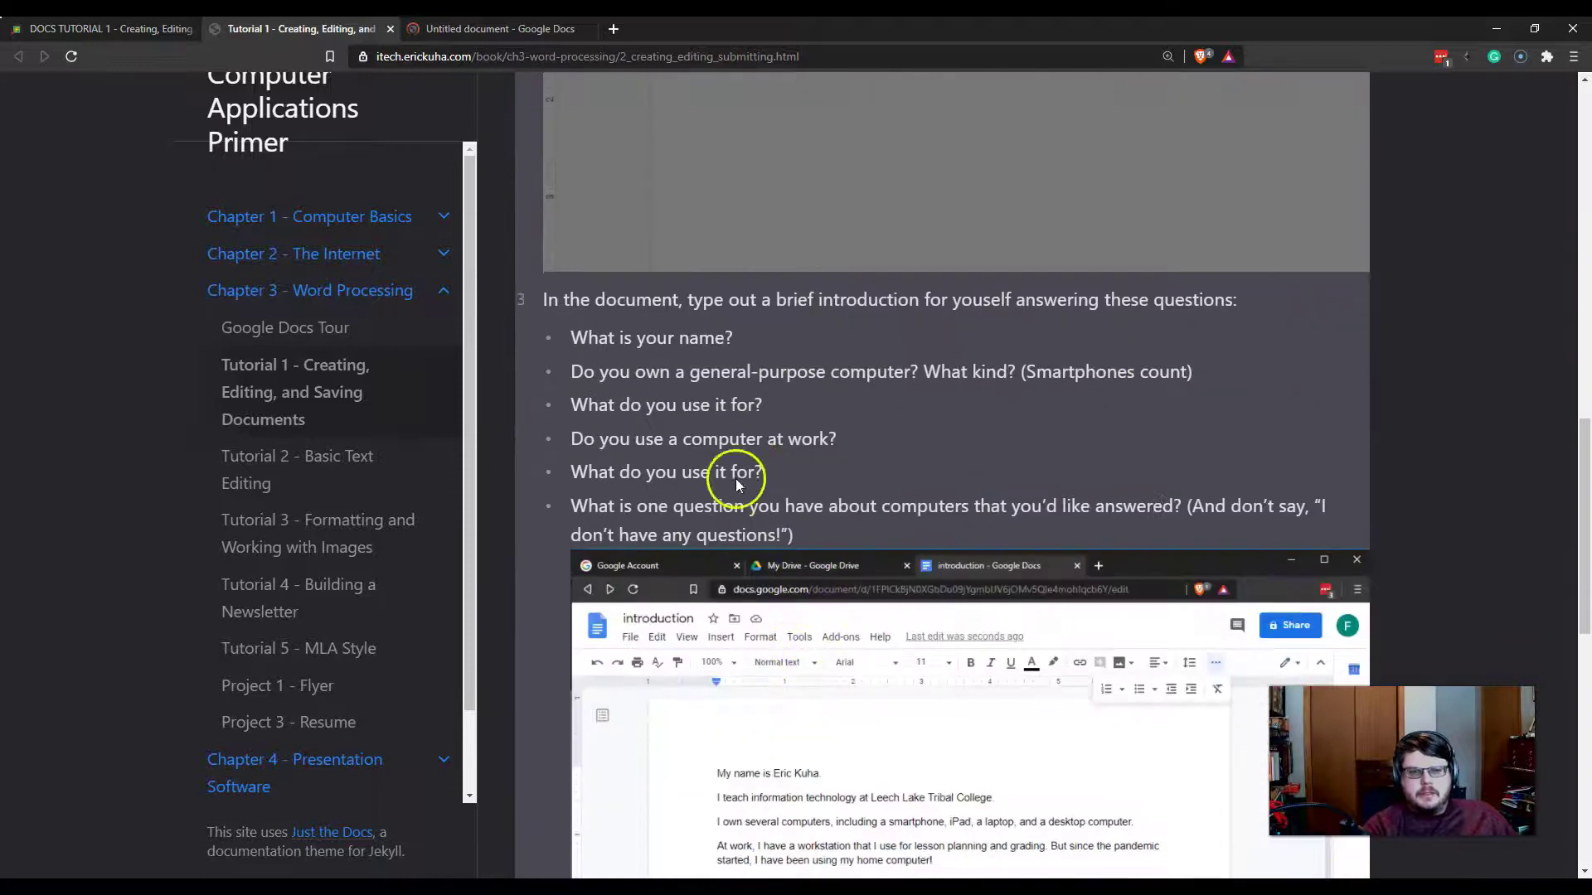
left_click_drag(561, 327, 854, 531)
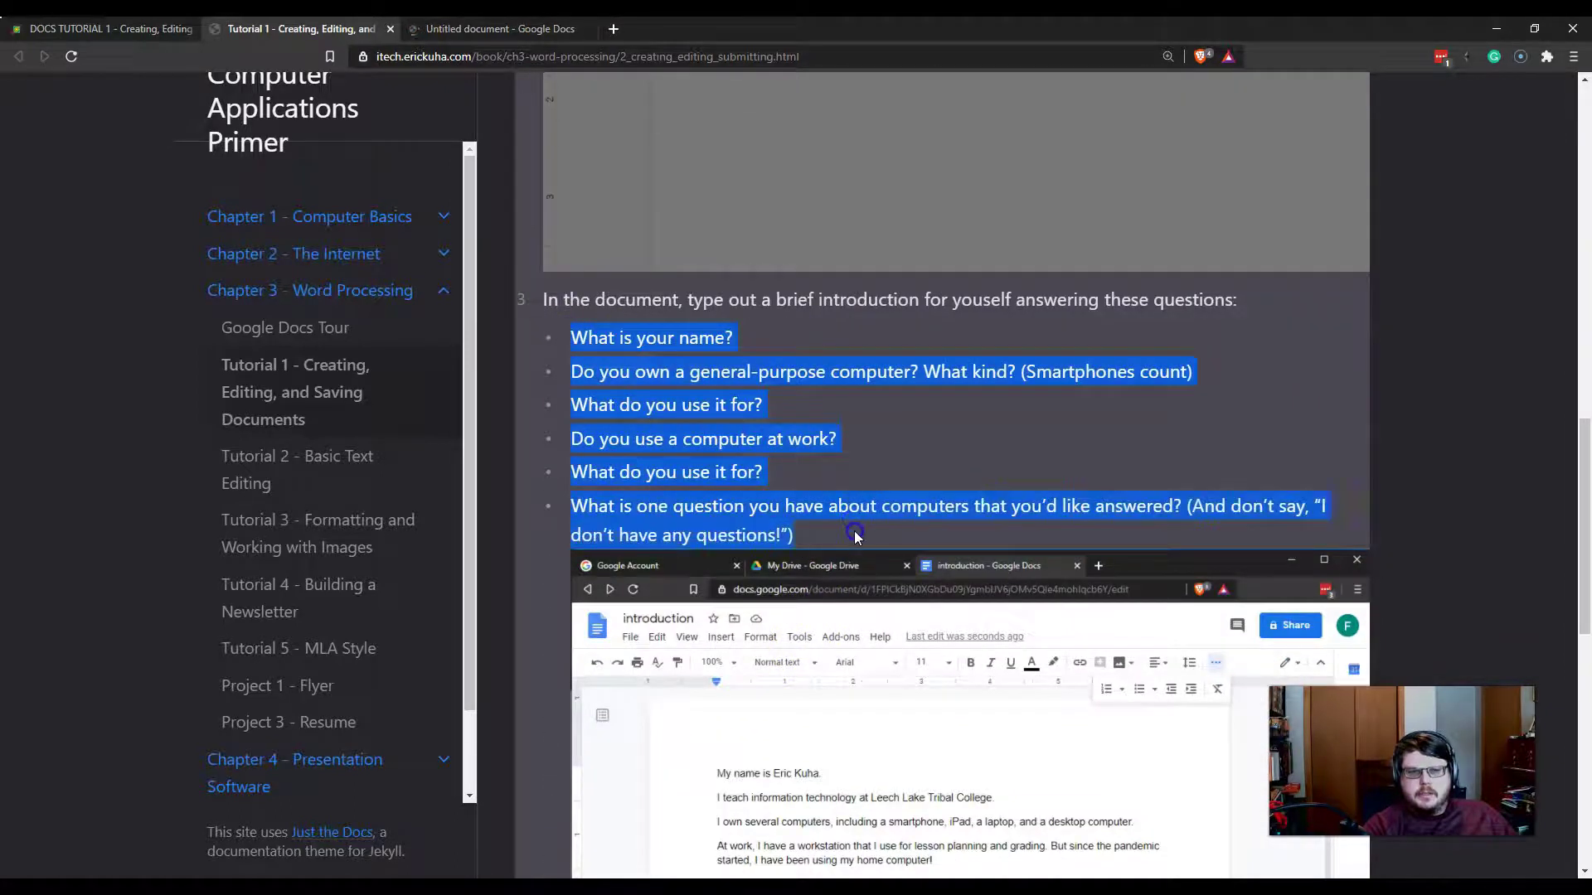
left_click(854, 531)
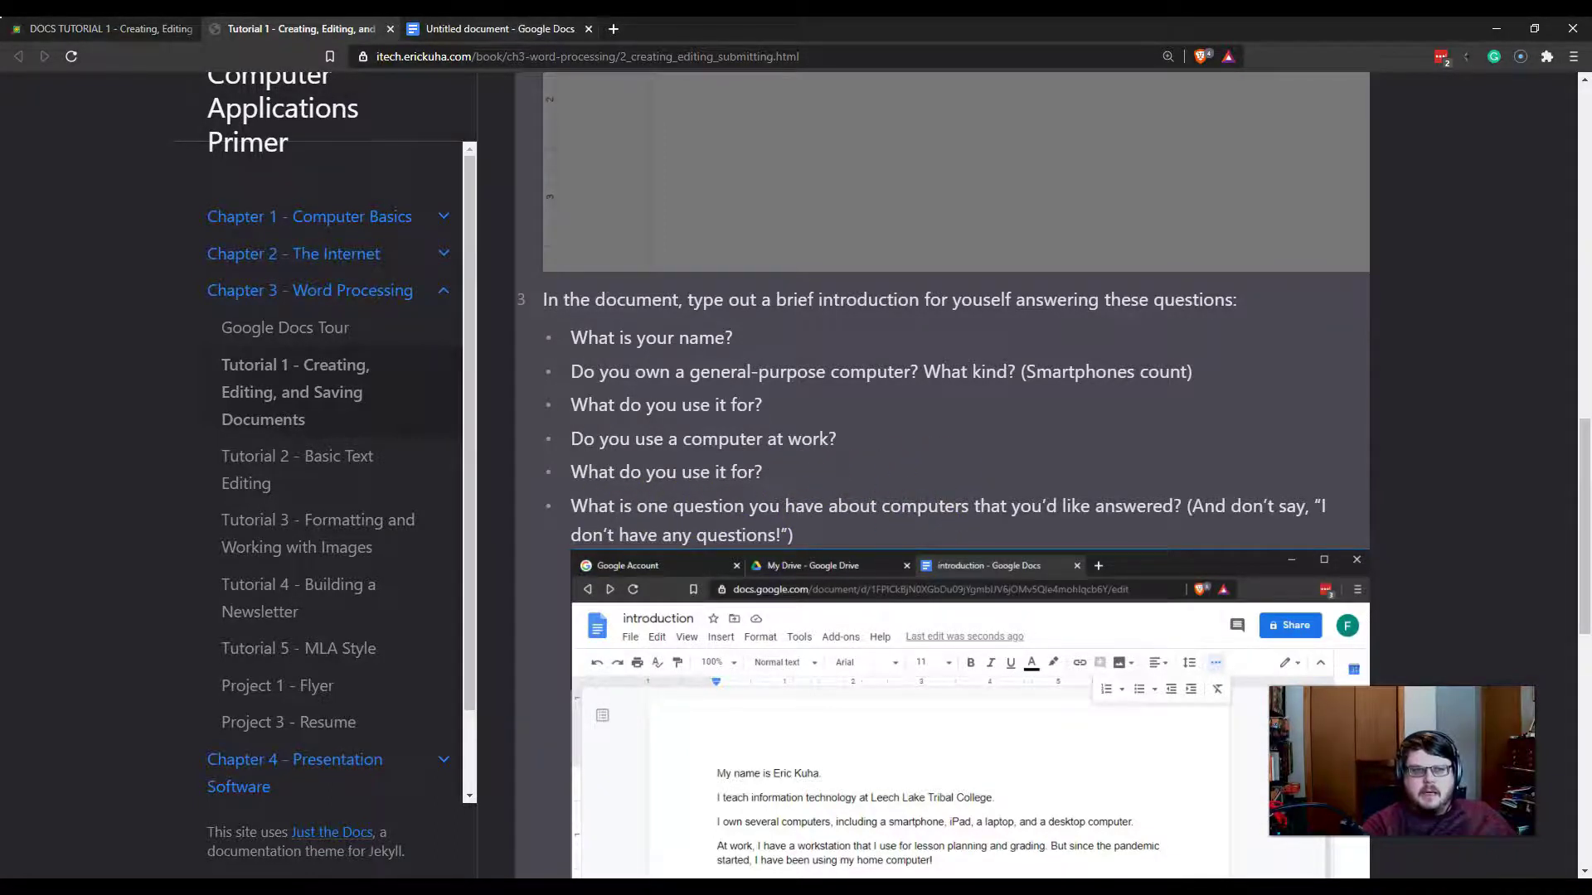
left_click_drag(537, 38, 289, 290)
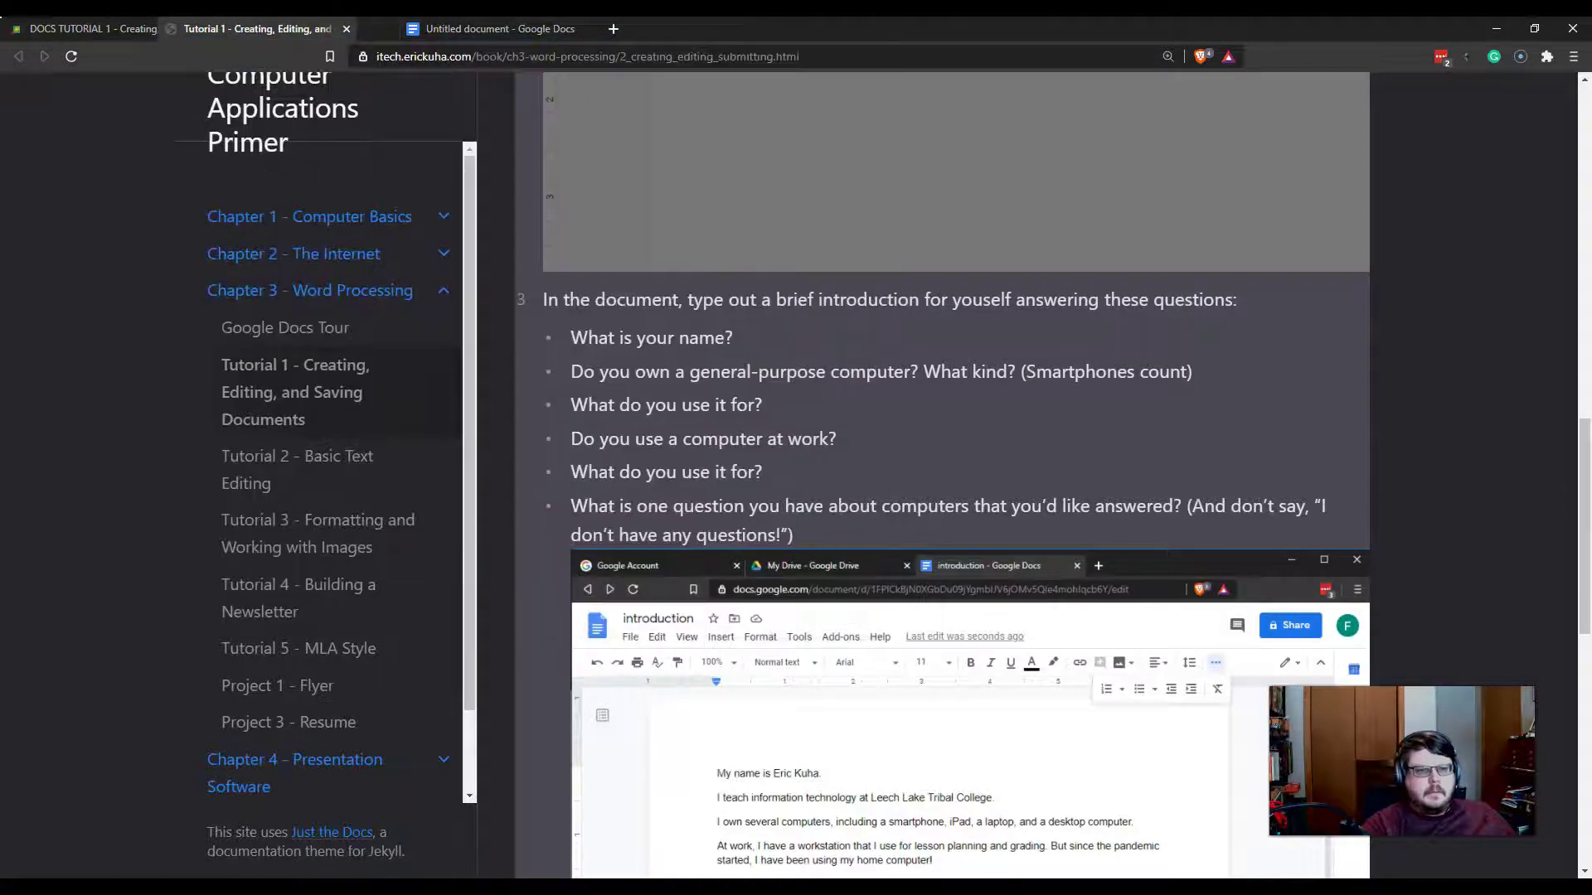
Write three lines in the document: one giving the author's full name, "I do own a few computers", and "I work at Leech Lake Tribal College"
left_click(604, 369)
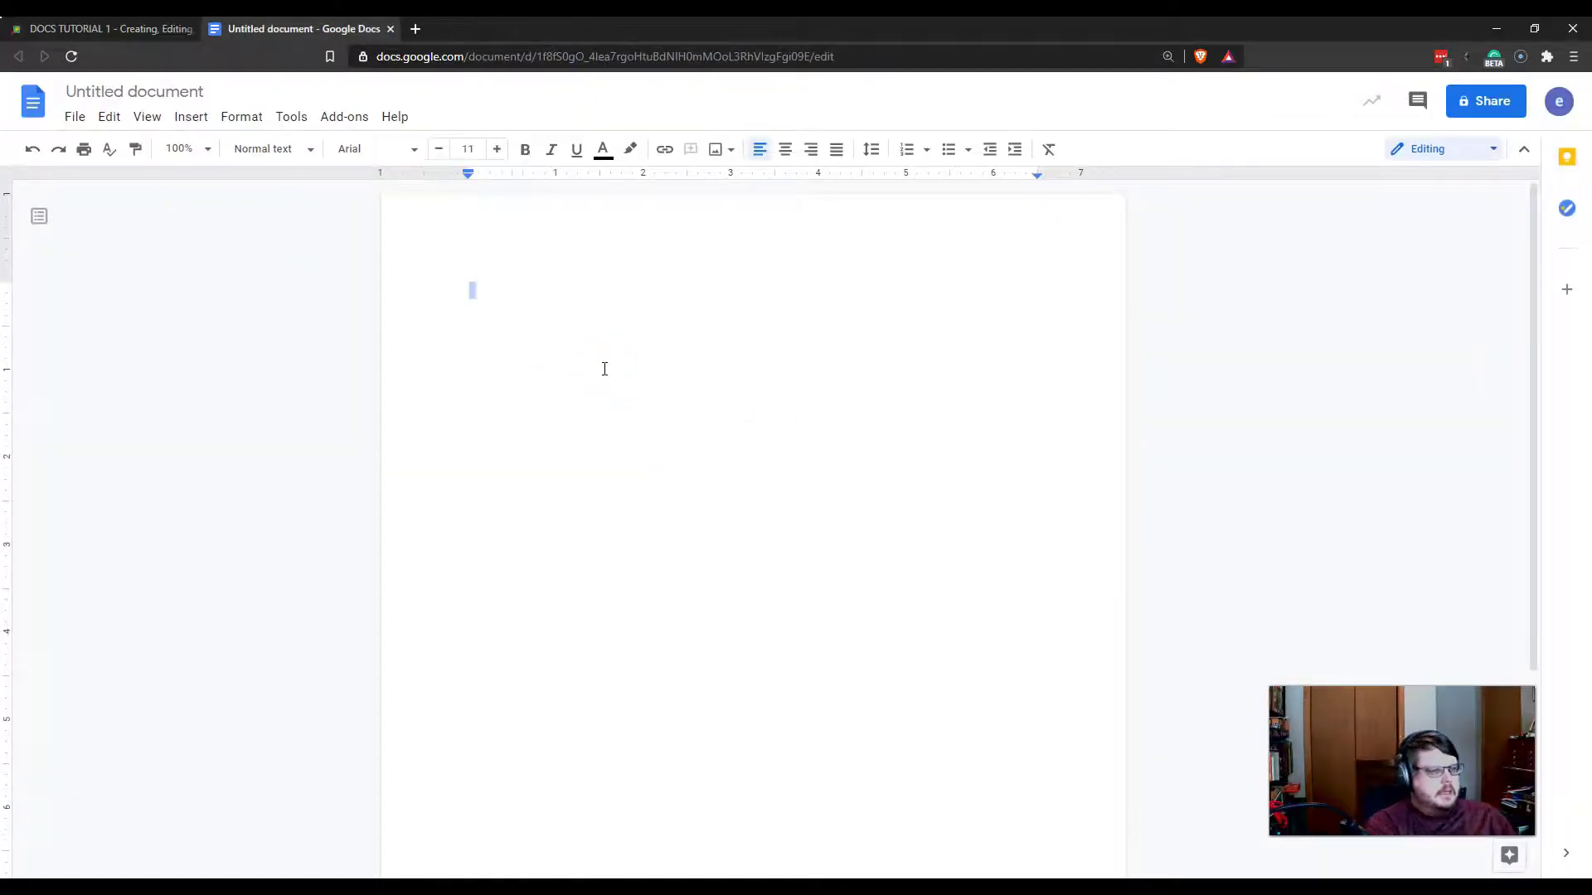
type("My ")
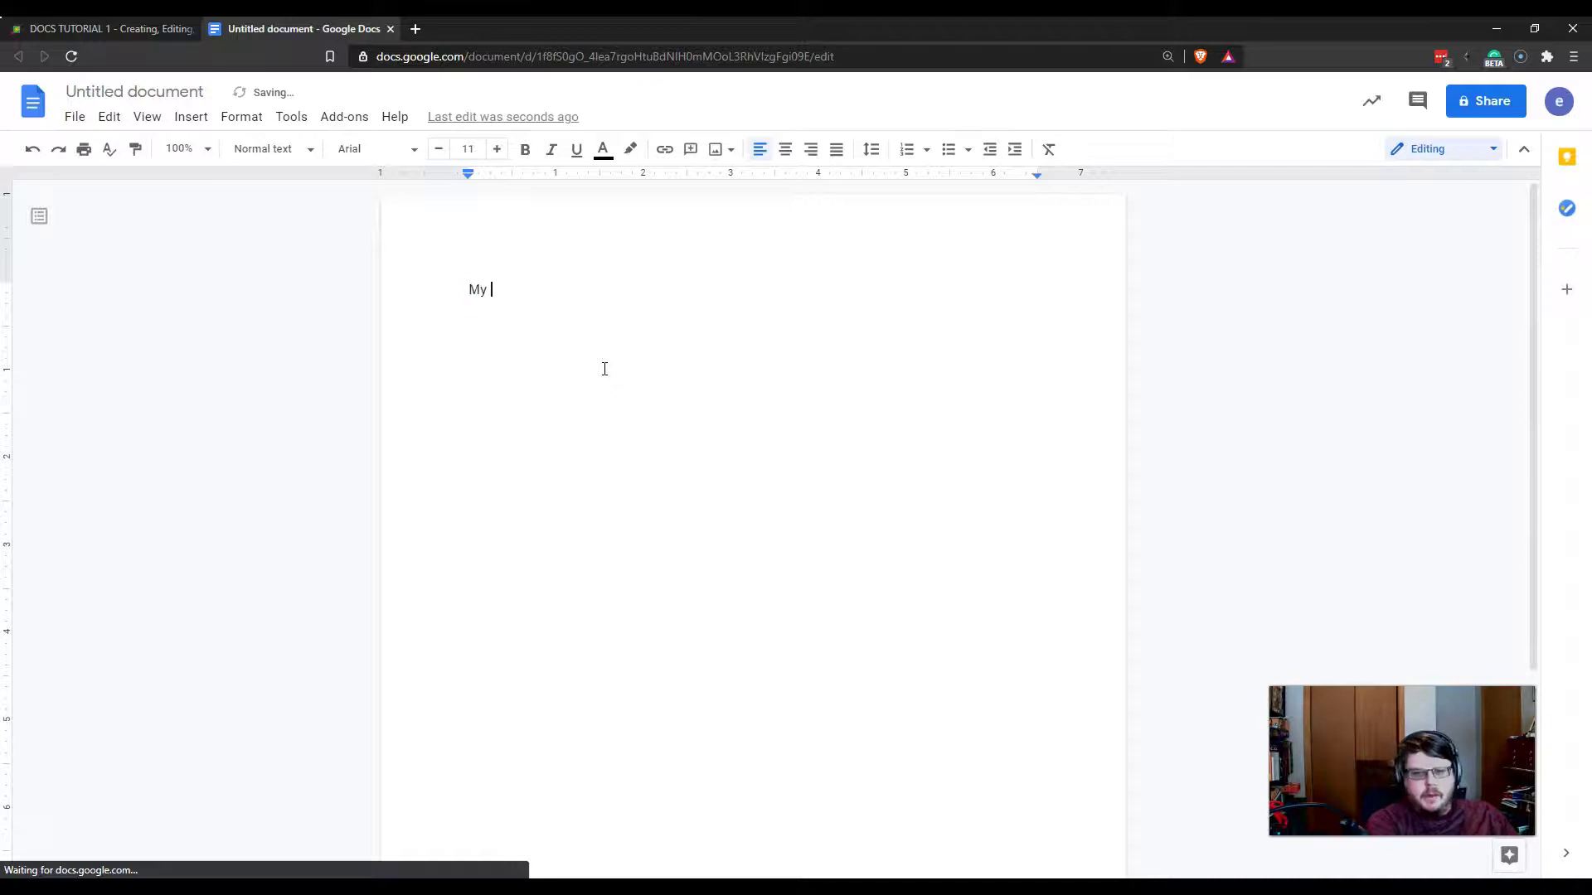
type("name is Eric Ku")
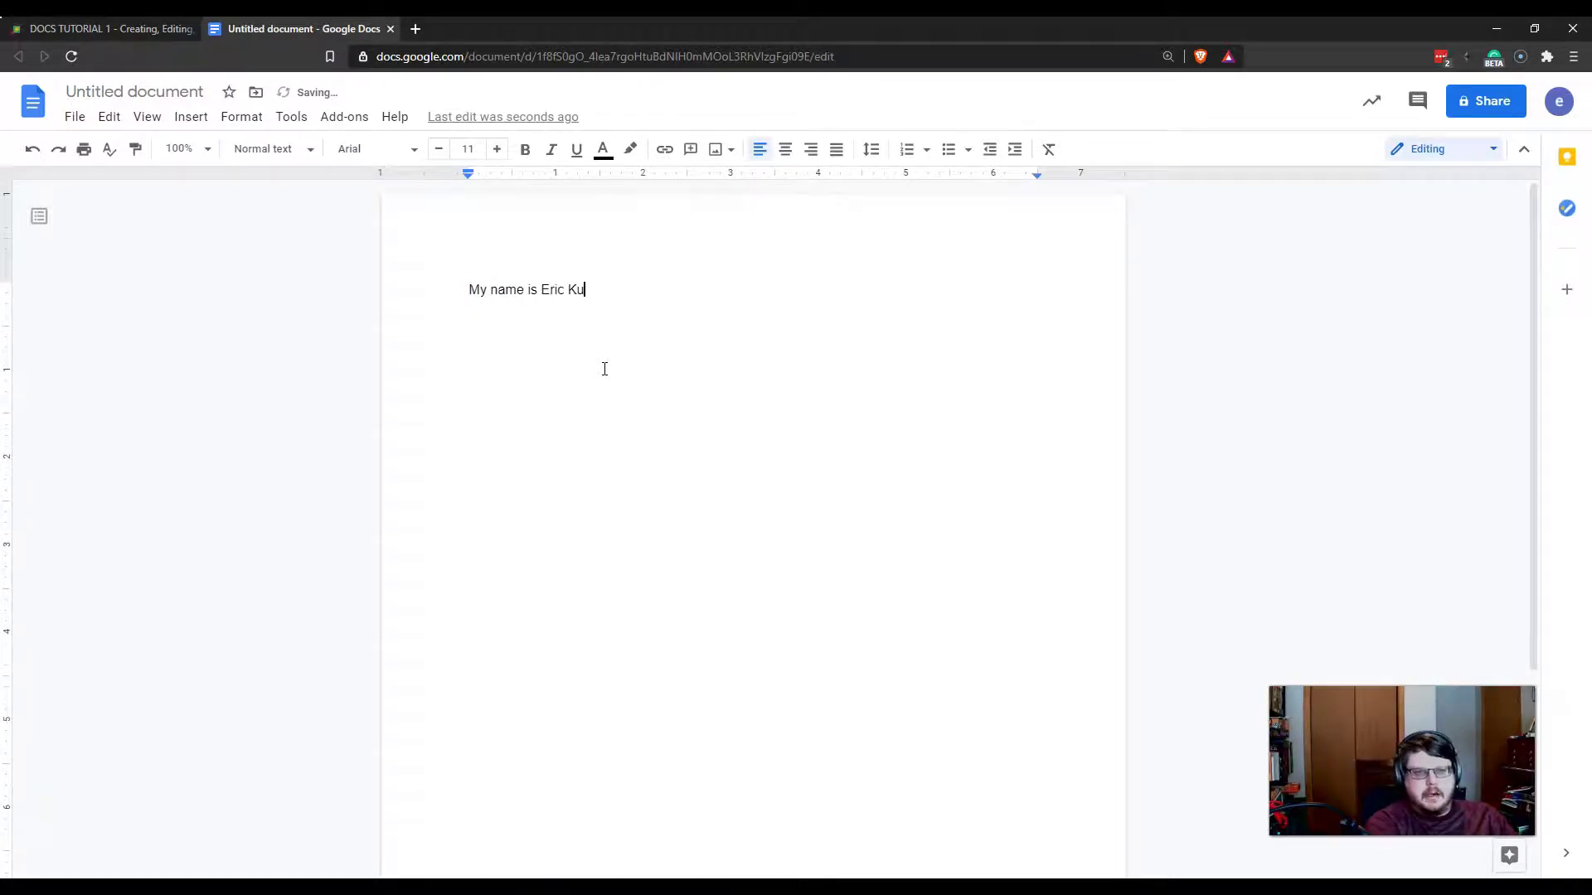
type("ha")
key("Return")
type("I do ")
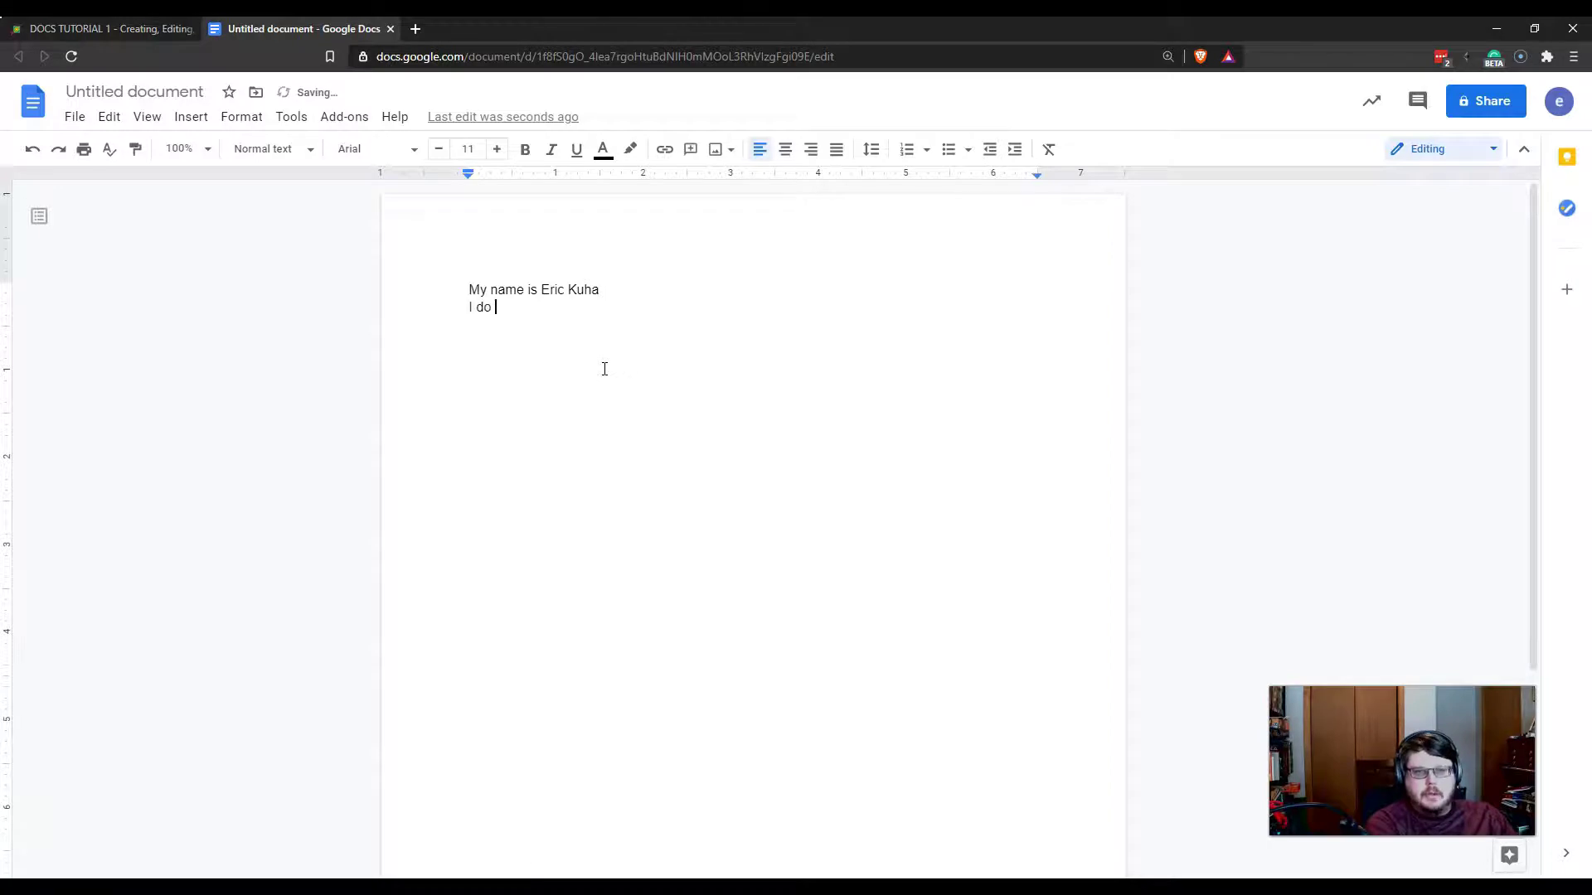
type("own a few compute")
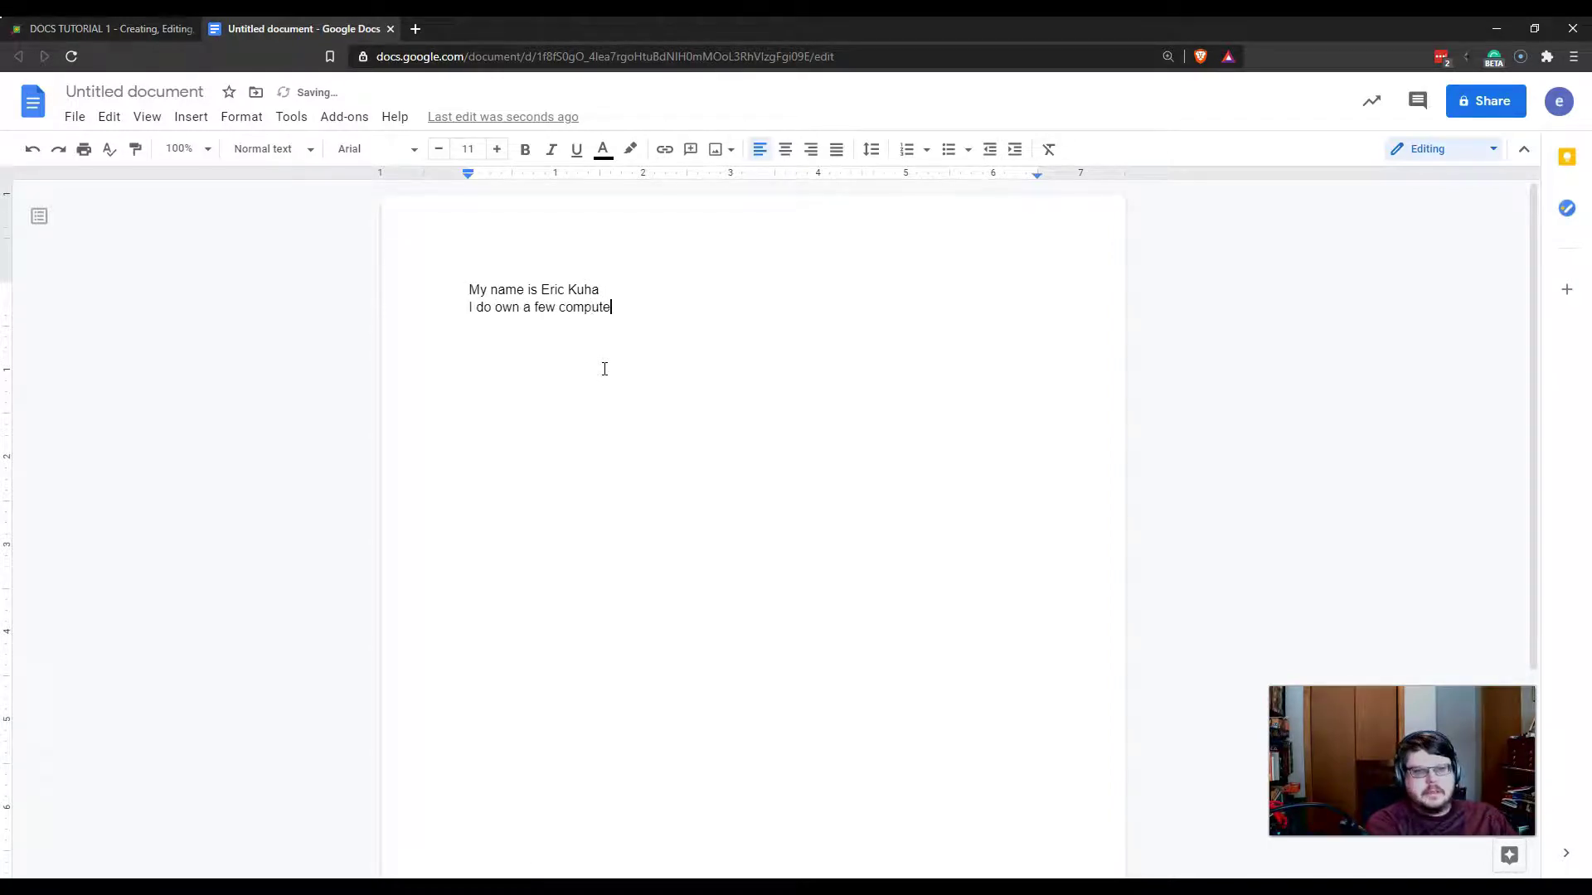
type("rs I work at Le")
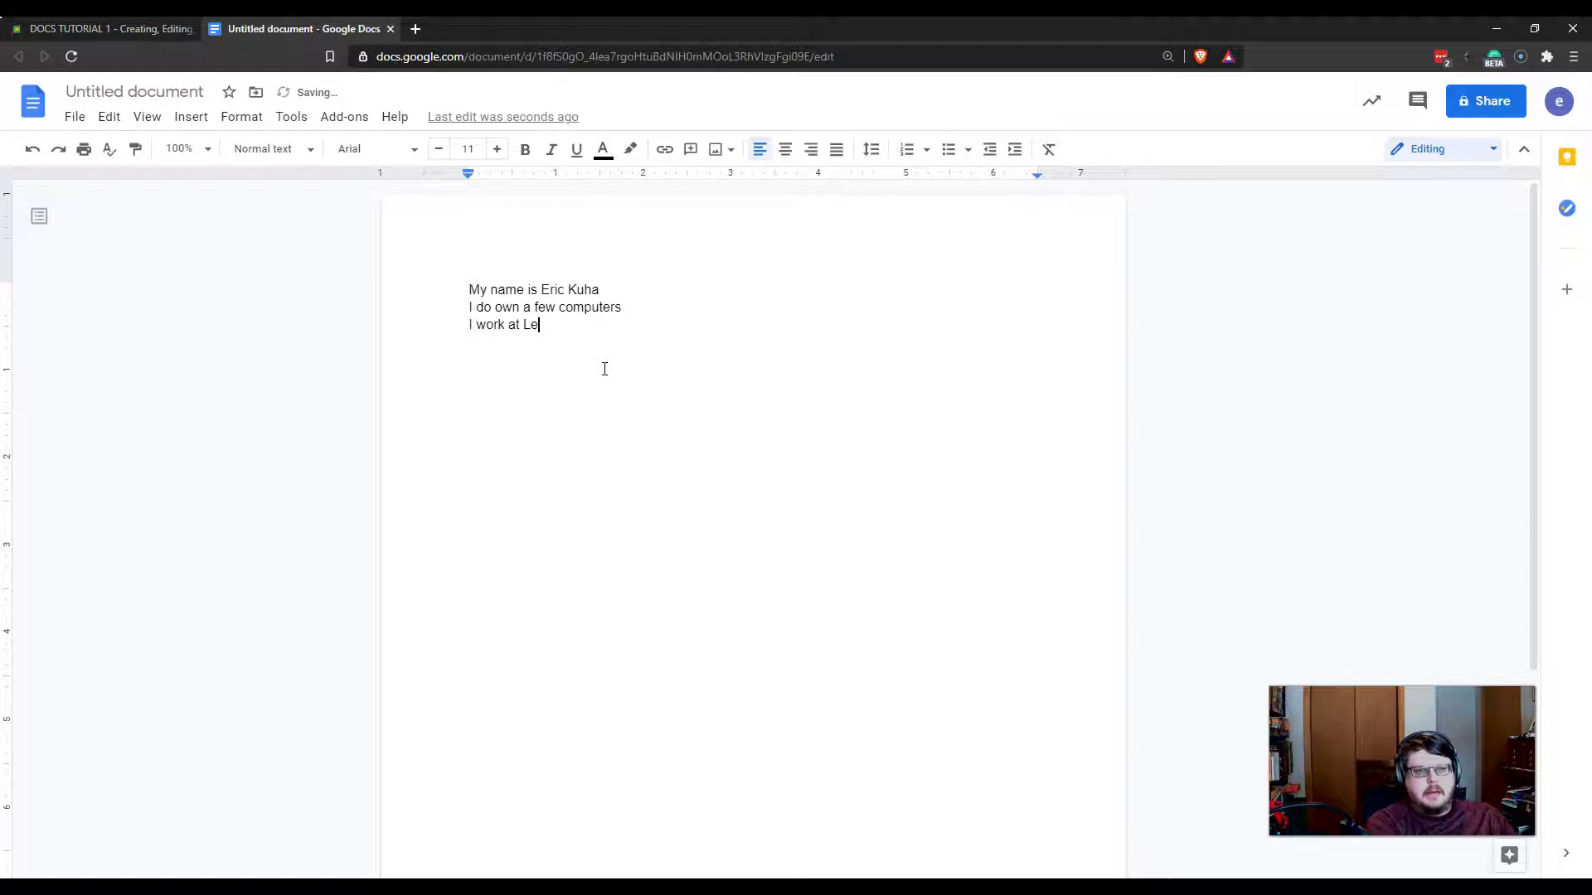
type("ech Lake Tribal College")
Extend the sentence about owning computers with ", including a phone, laptop, and desktop."
key("Up")
type(", includi")
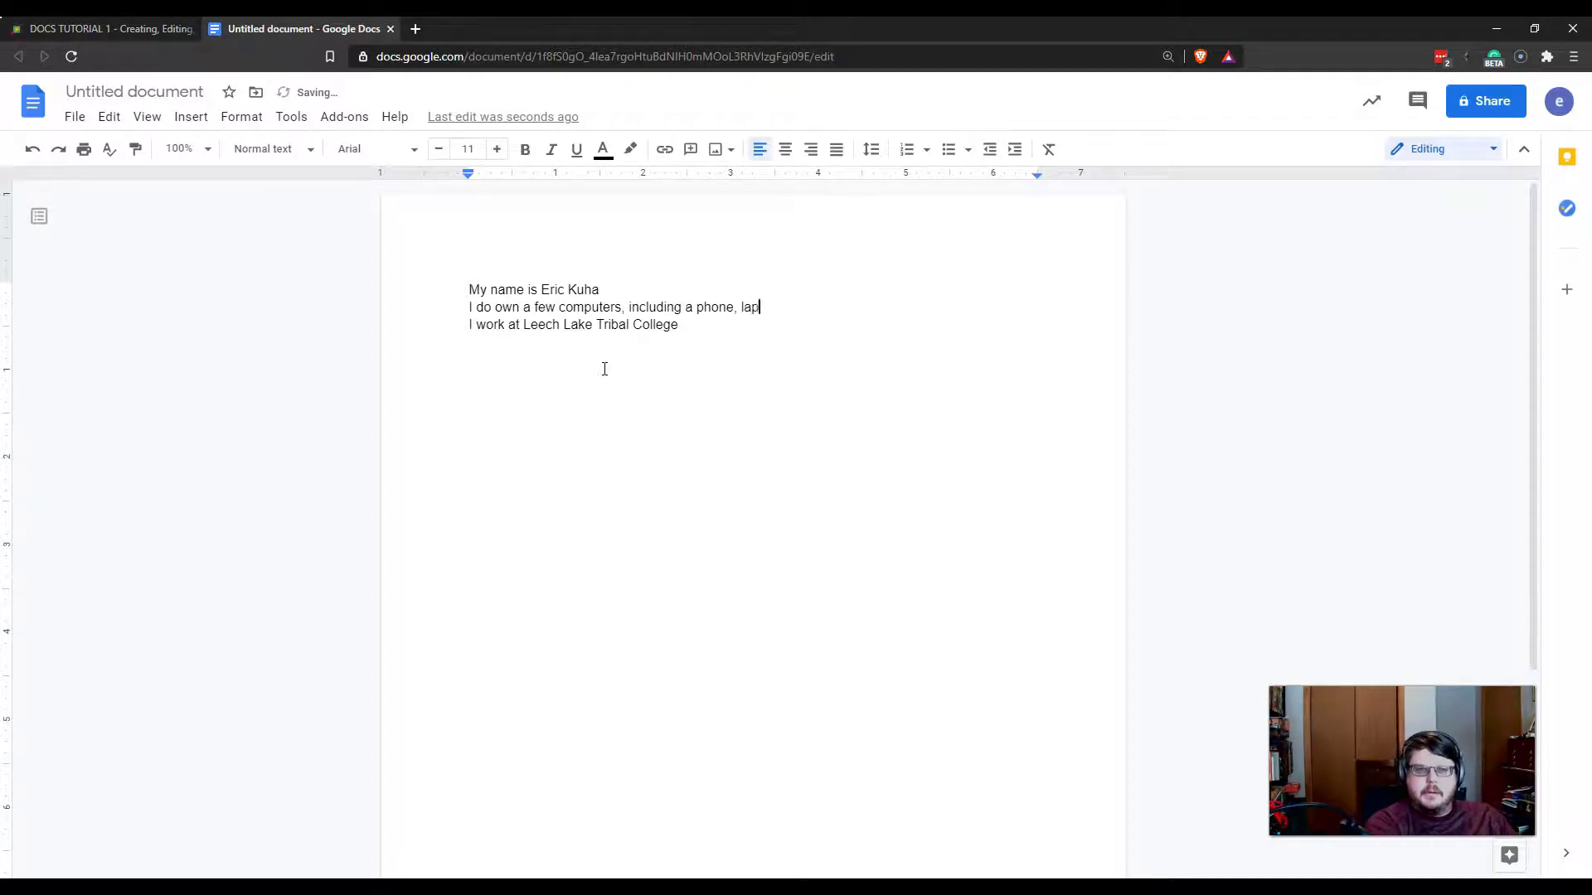
type("ng a phone, laptop, and desktop ")
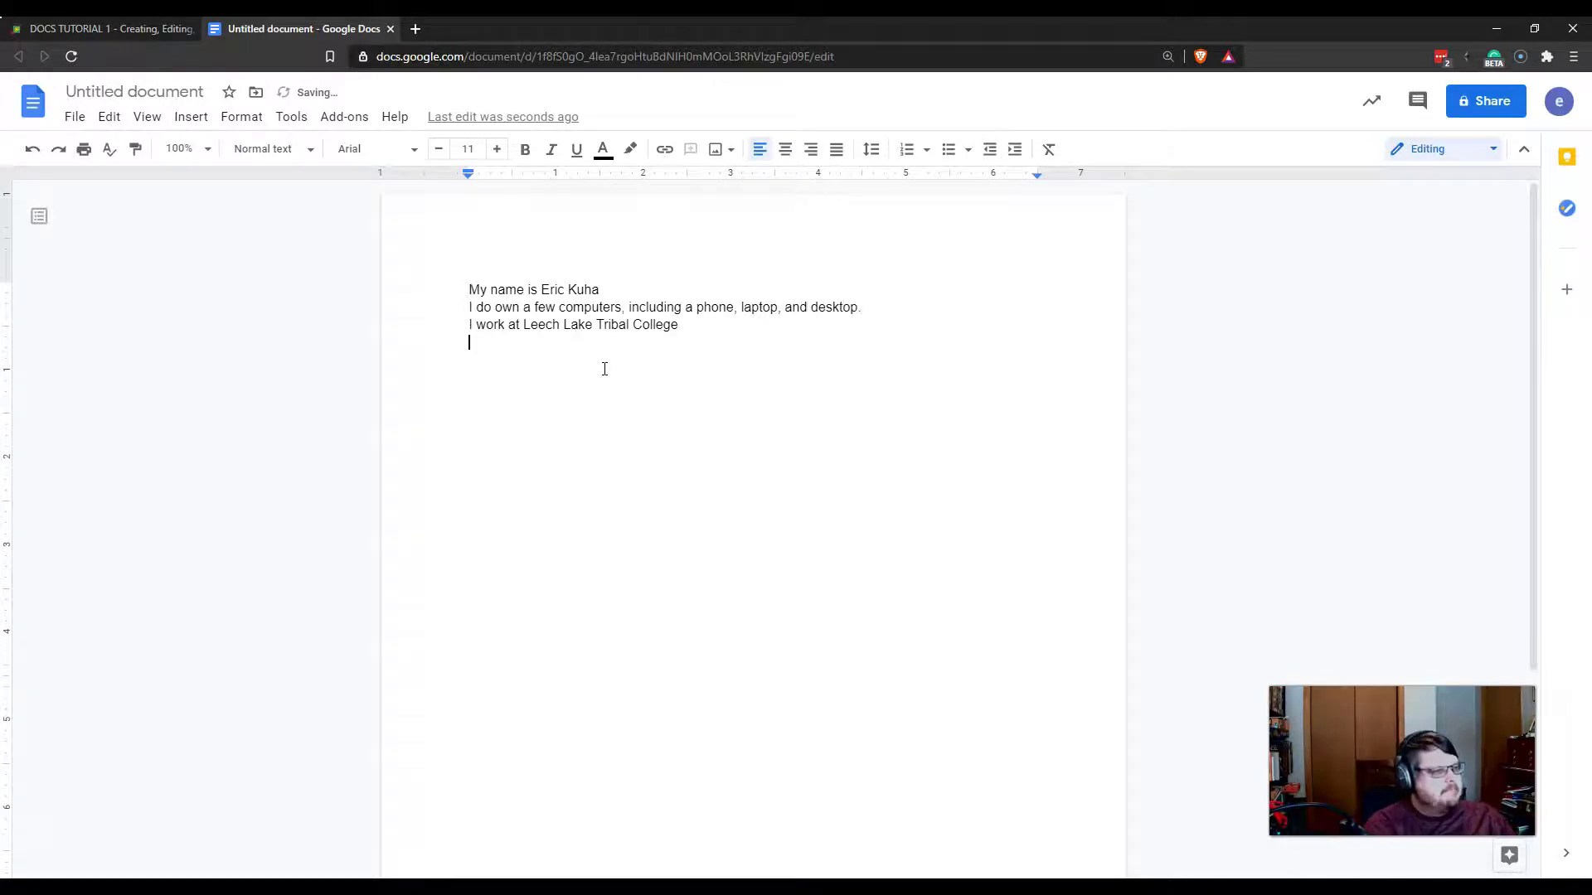
Replace "work" with "teach Information Technology" in the line about Leech Lake Tribal College
type("I")
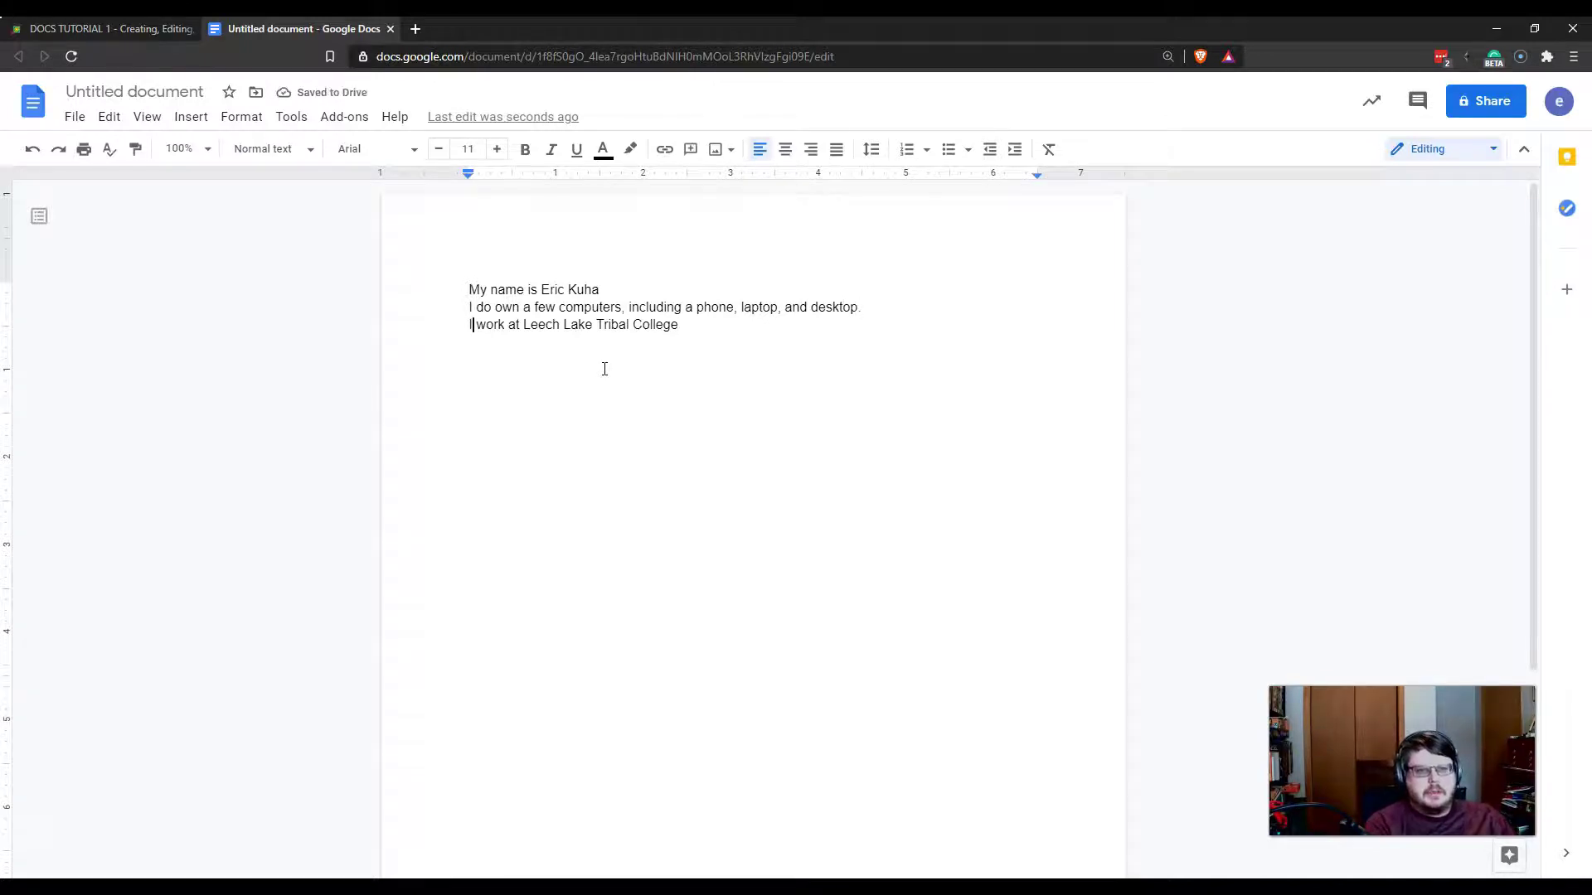
key("ctrl+shift+Right")
type("teac")
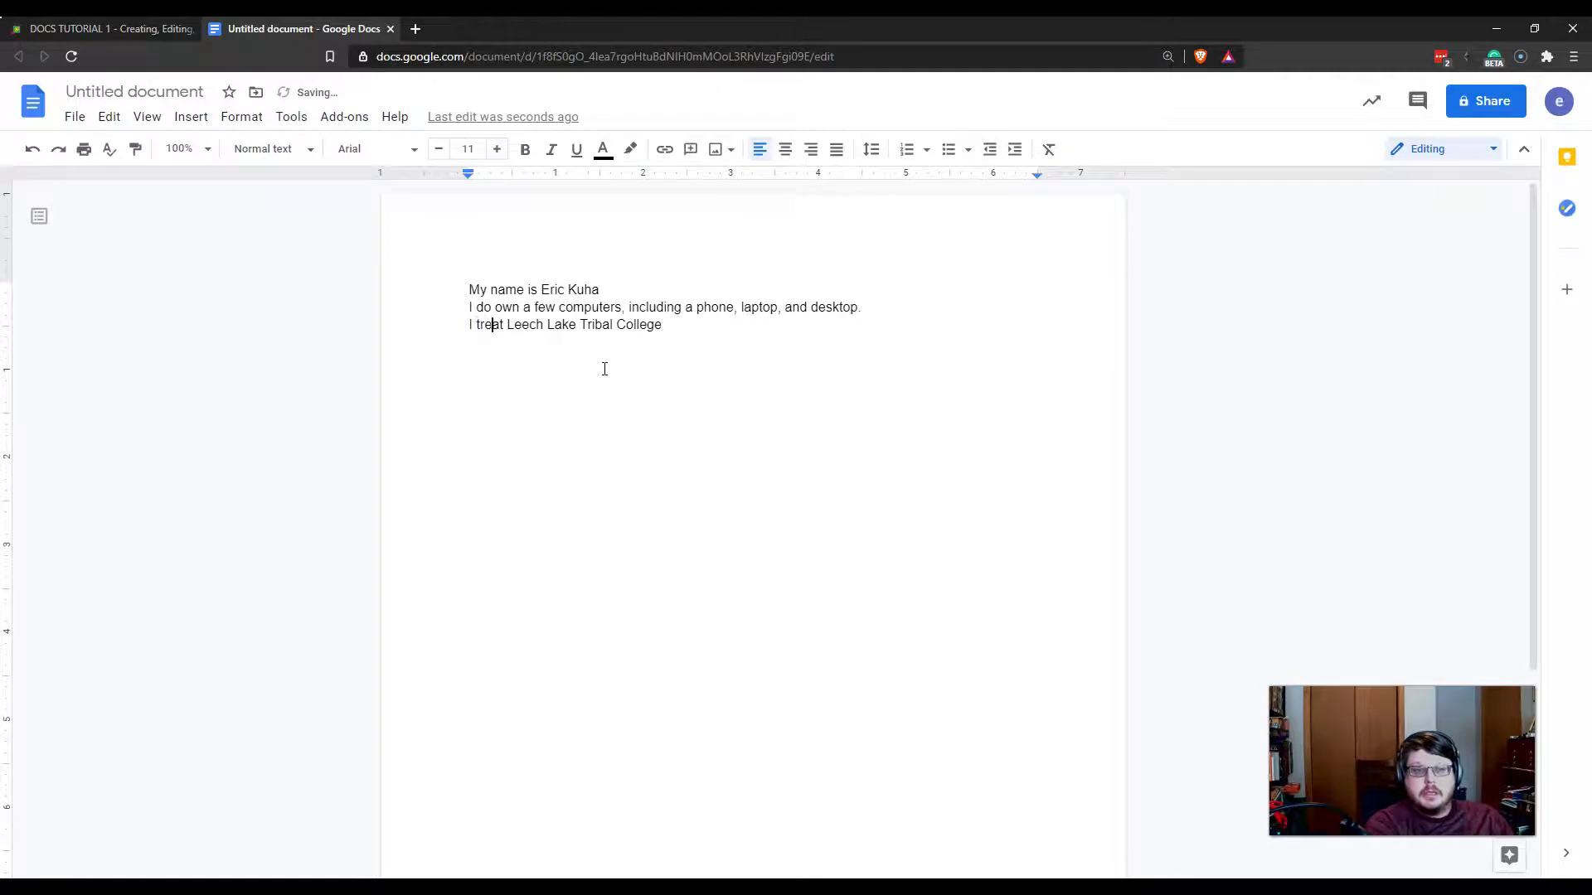
type("h Information Techno")
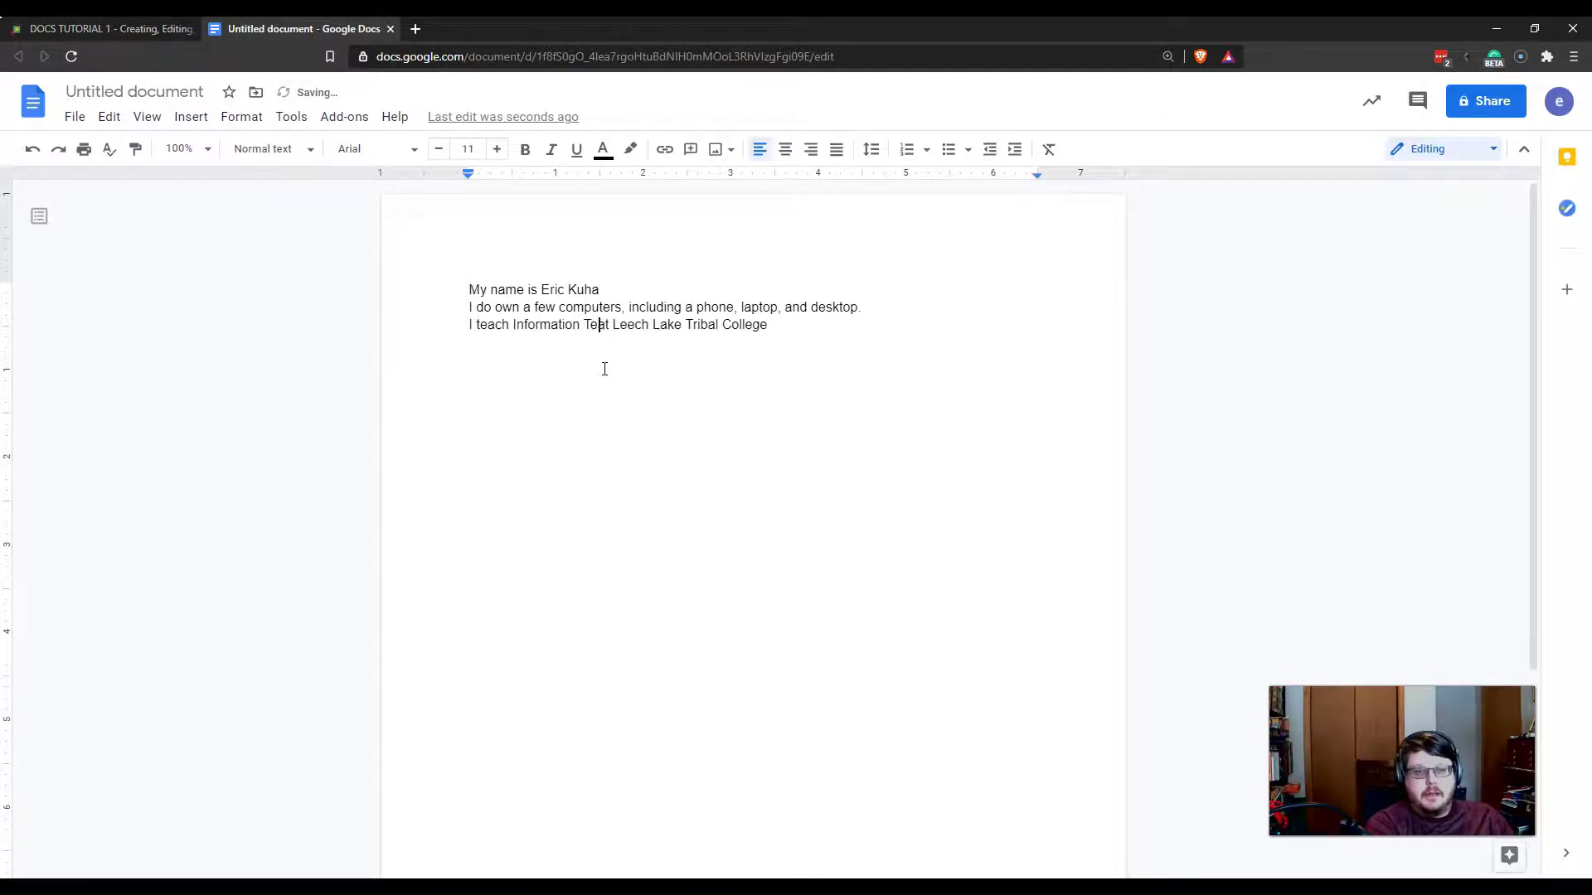
type("logy")
key("End")
Add a new line reading "I use a computer daily for everything from work to entertainment" below the Leech Lake Tribal College line
key("Return")
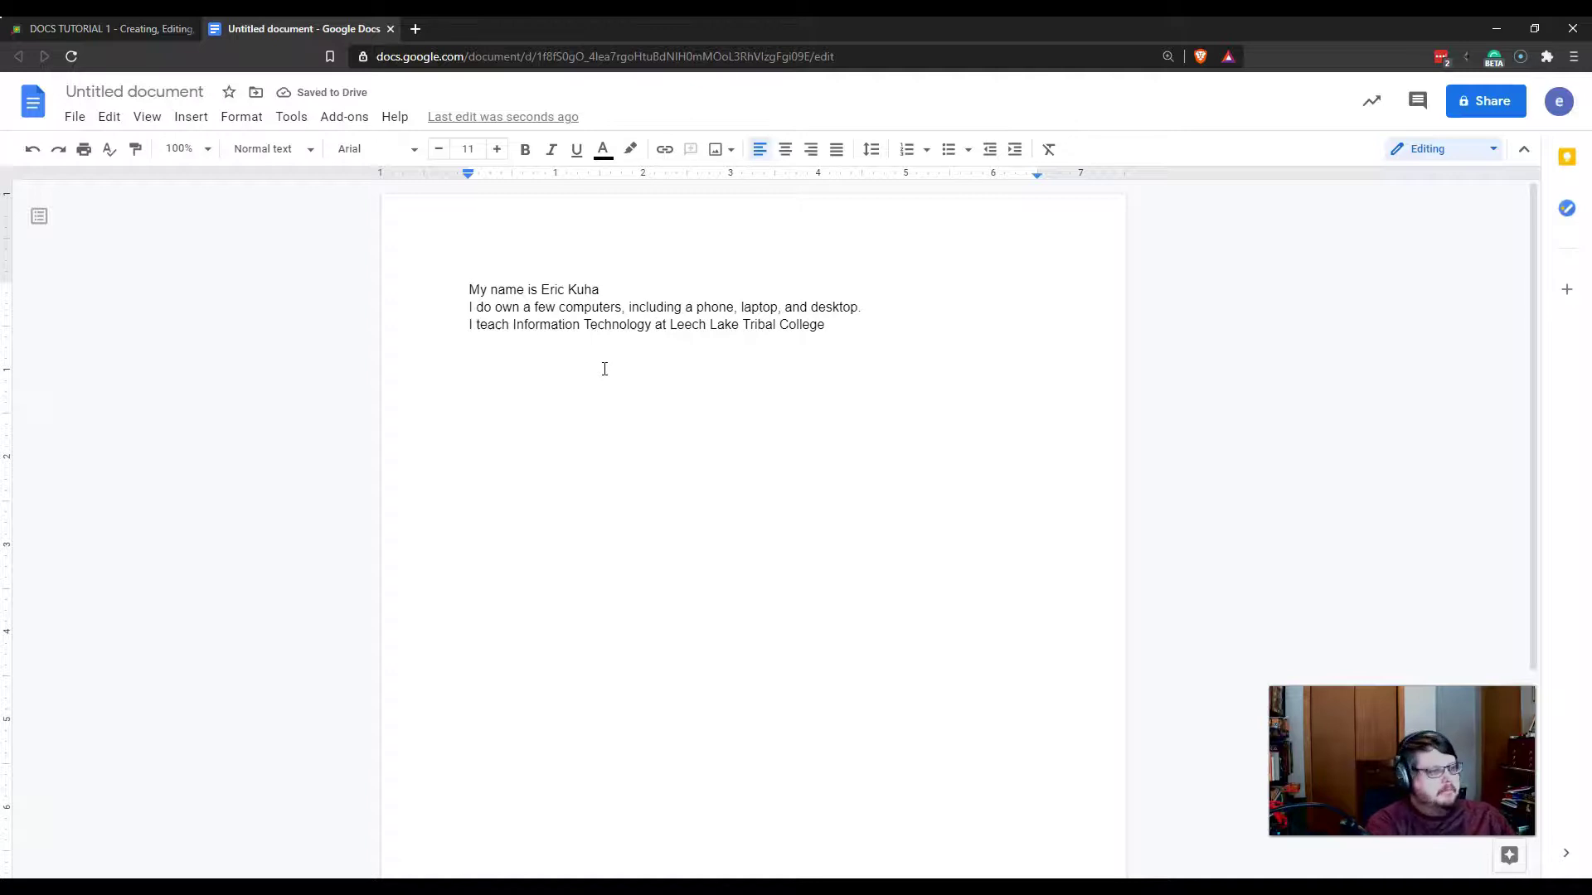
type("I use a comp")
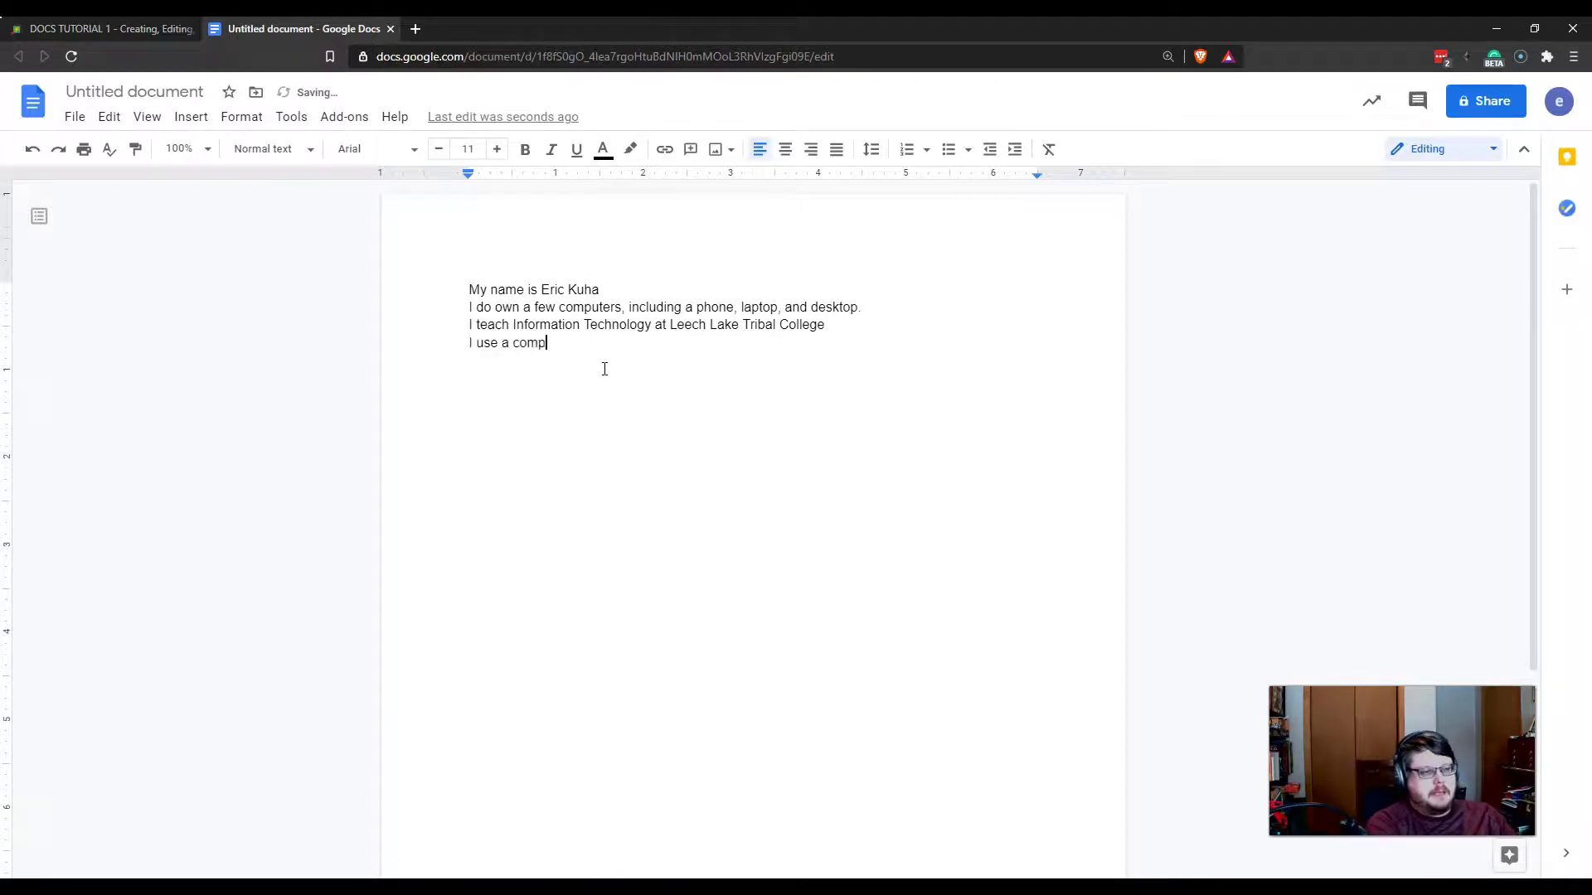
type("uter daily for everything from work to")
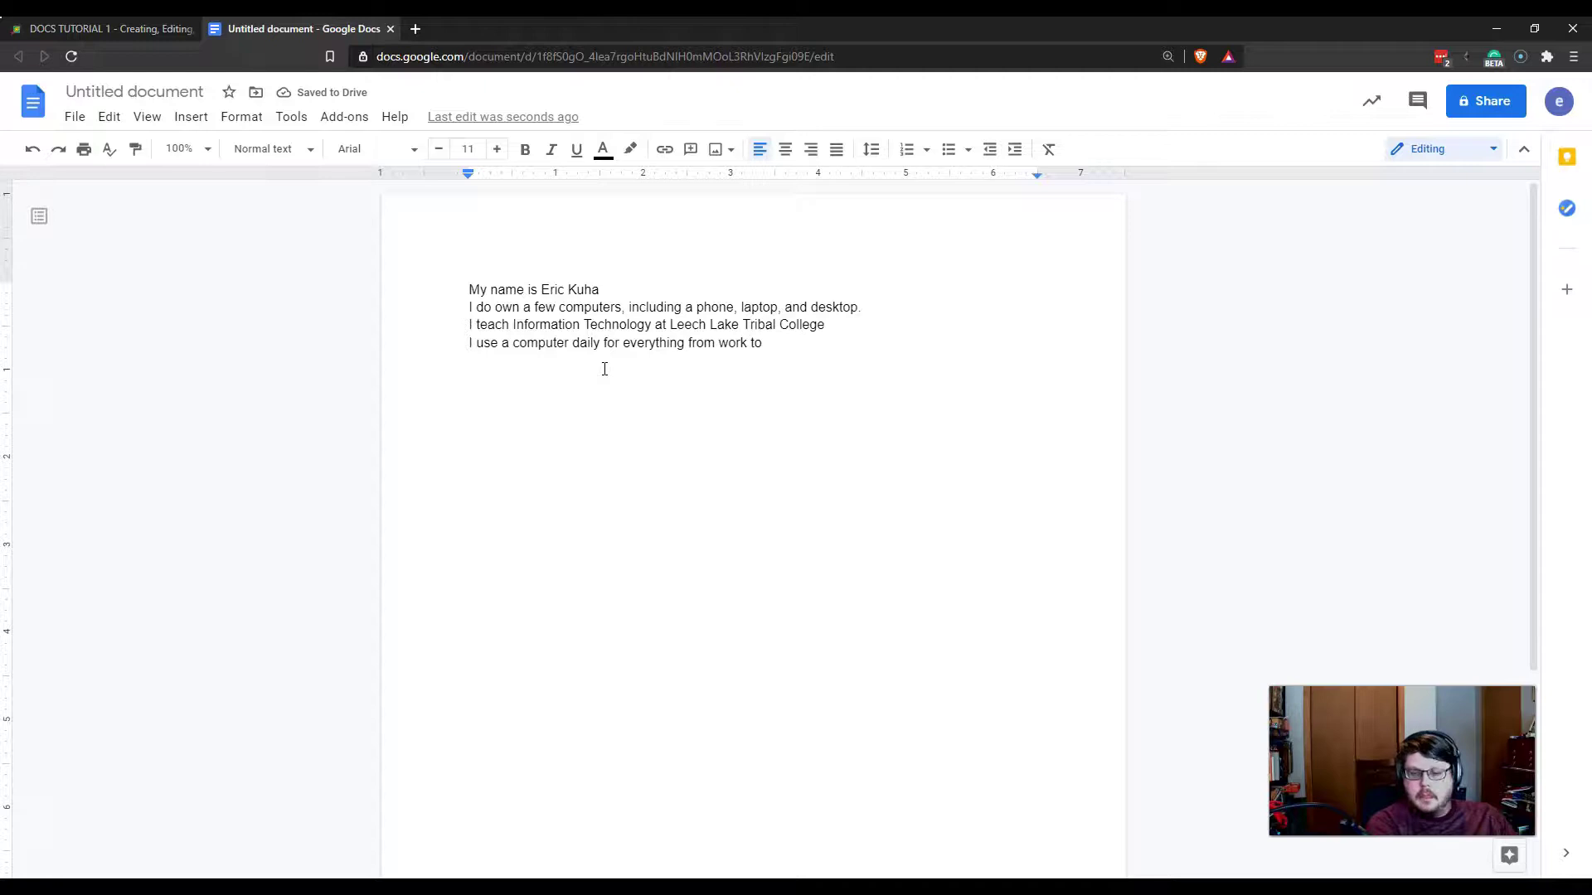
type("entertainment")
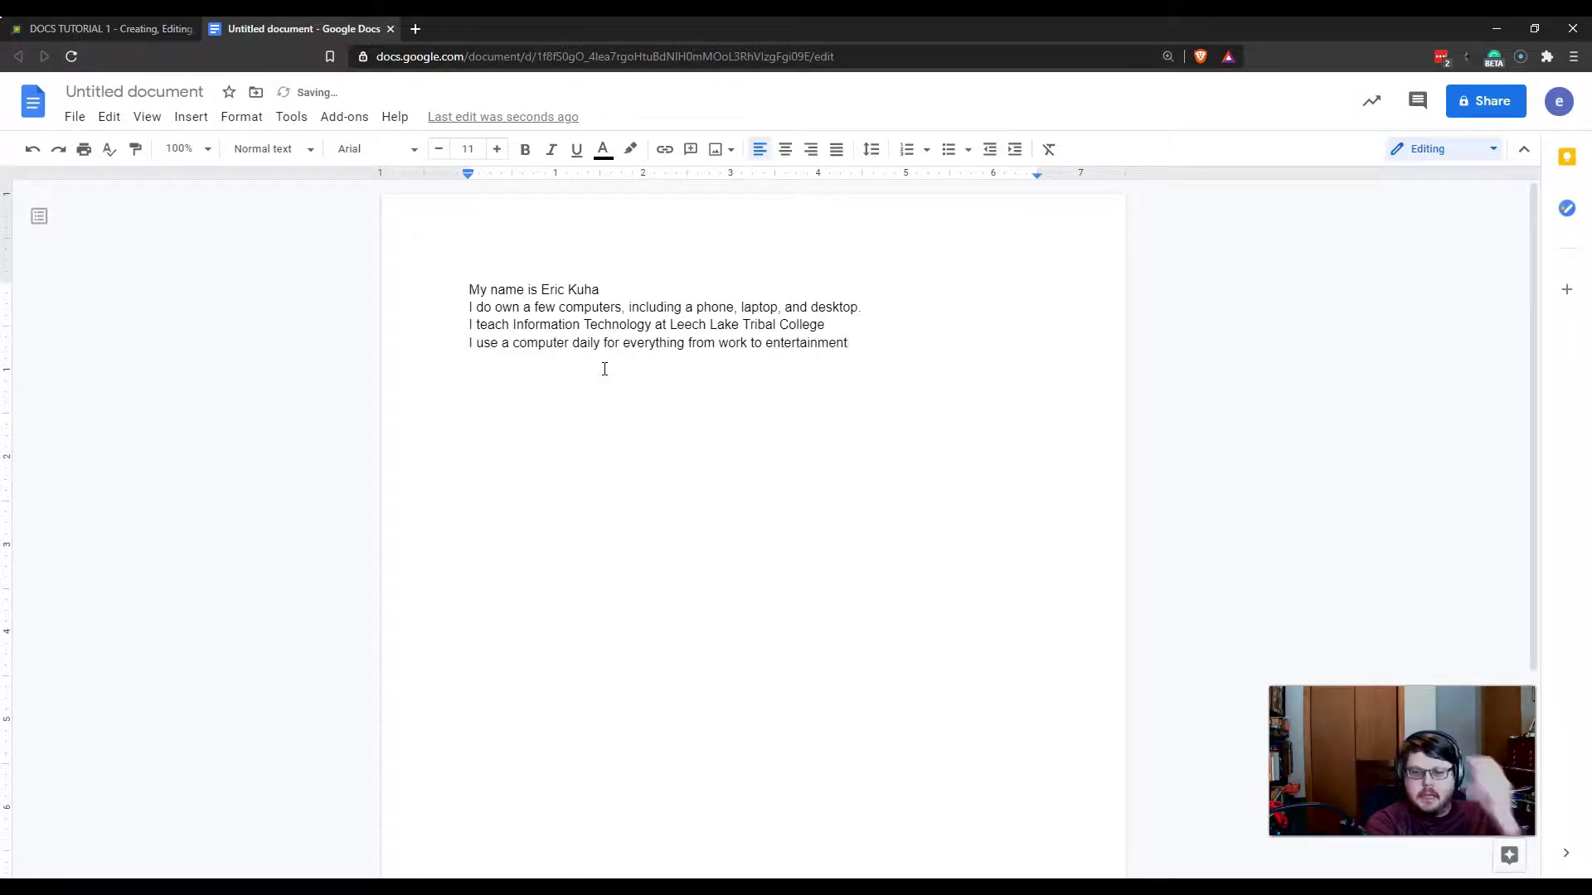
Add a line starting "My cell is:" with the author's phone number, followed by a line reading "I prefer texting."
key("Return")
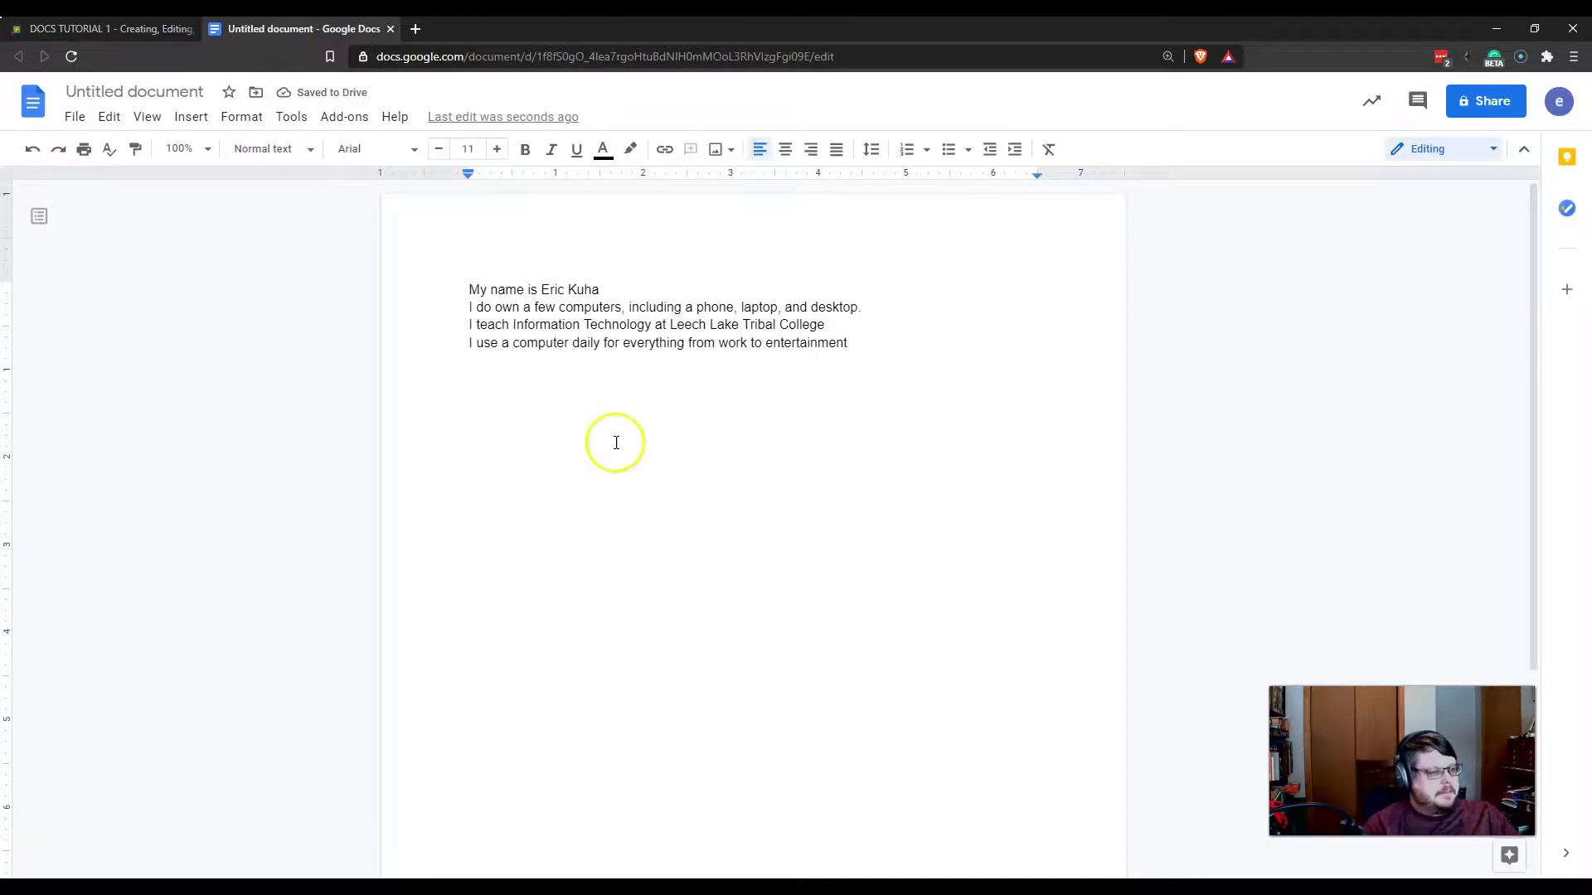
type("My cell is: 555-5555")
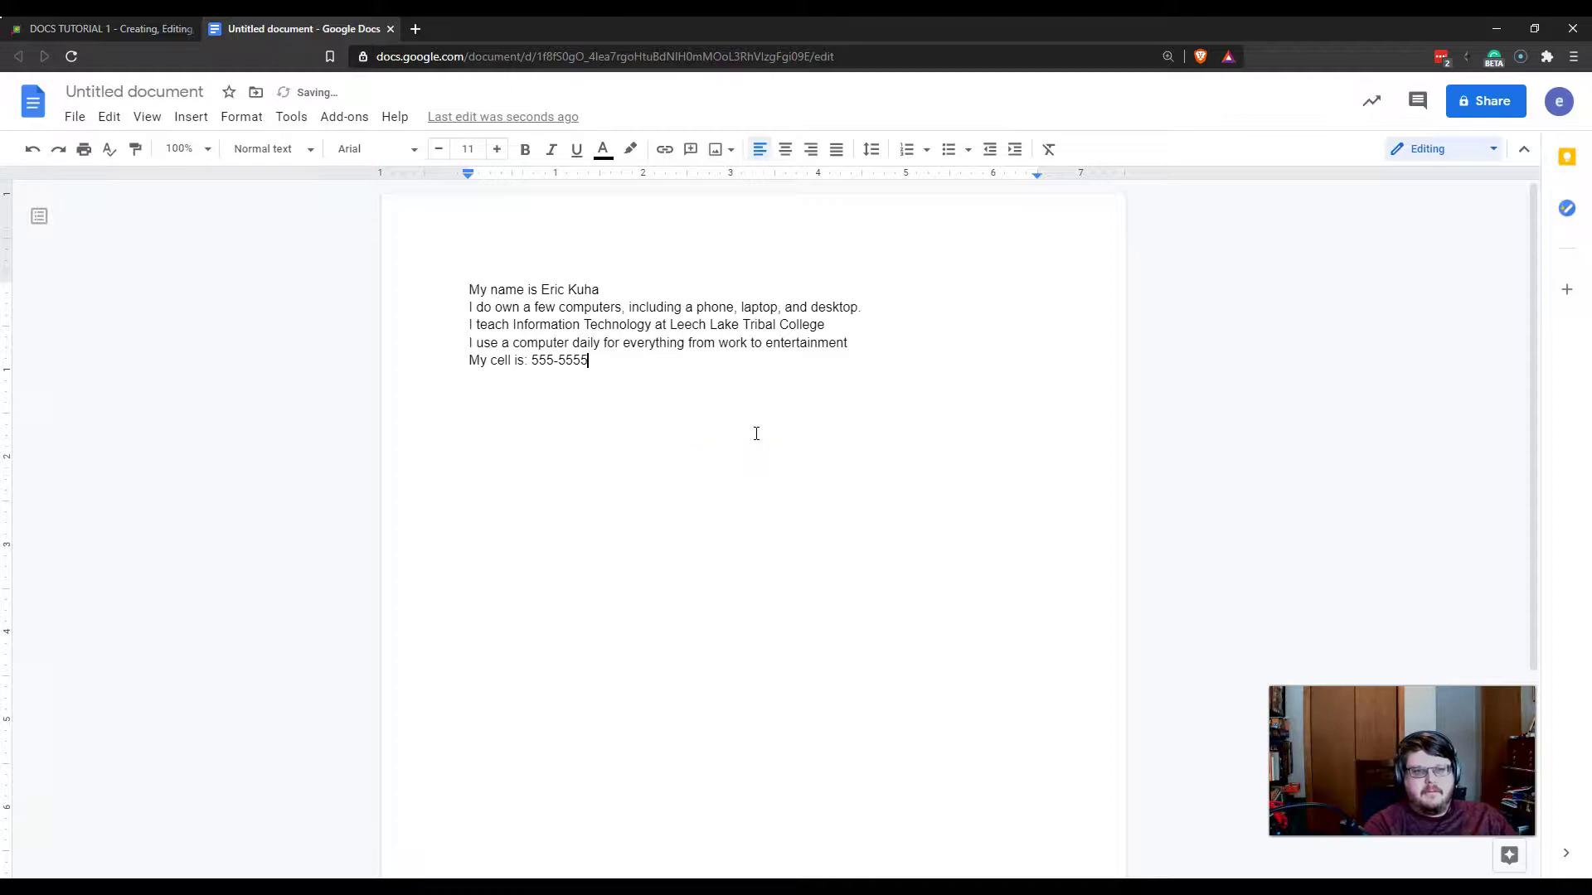
key("Return")
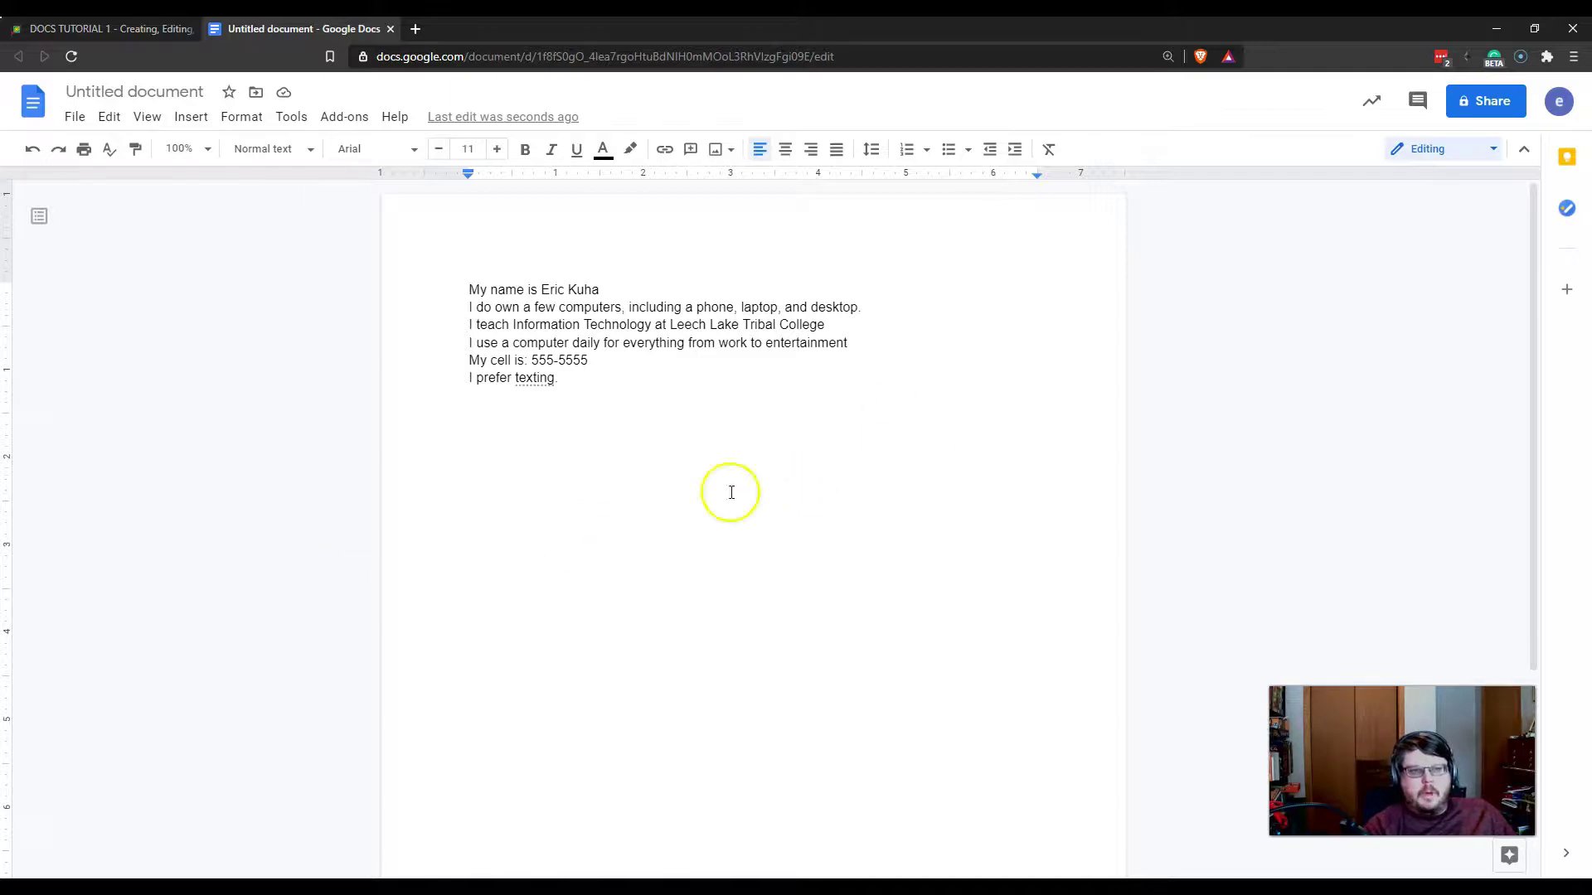
Rename the document as Introduction and return to the document body
left_click(139, 92)
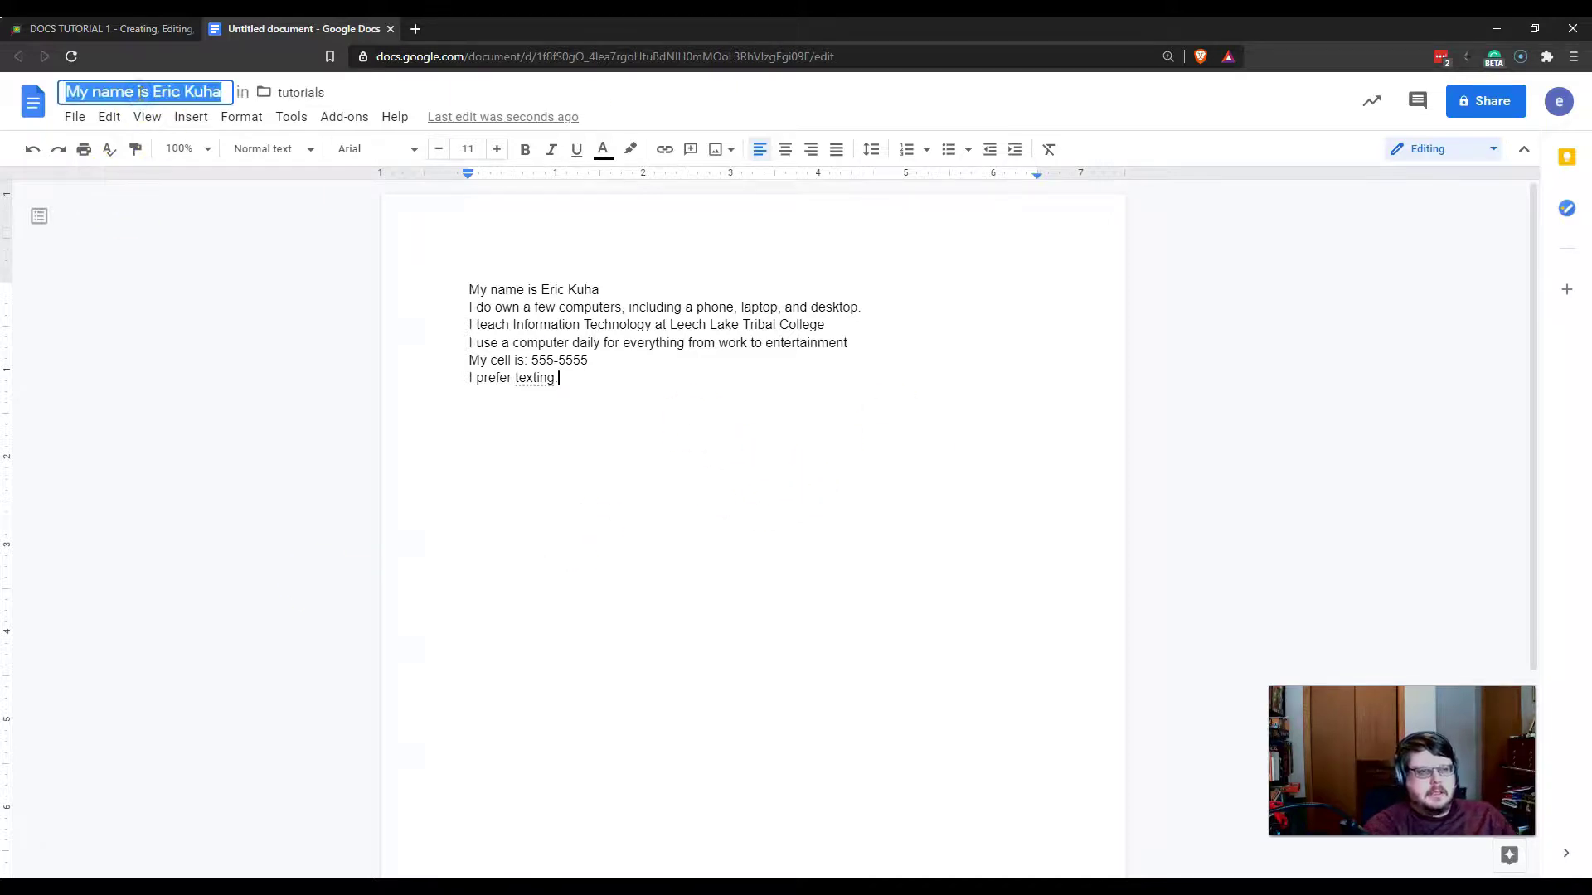
type("Introduction")
key("Return")
left_click(597, 448)
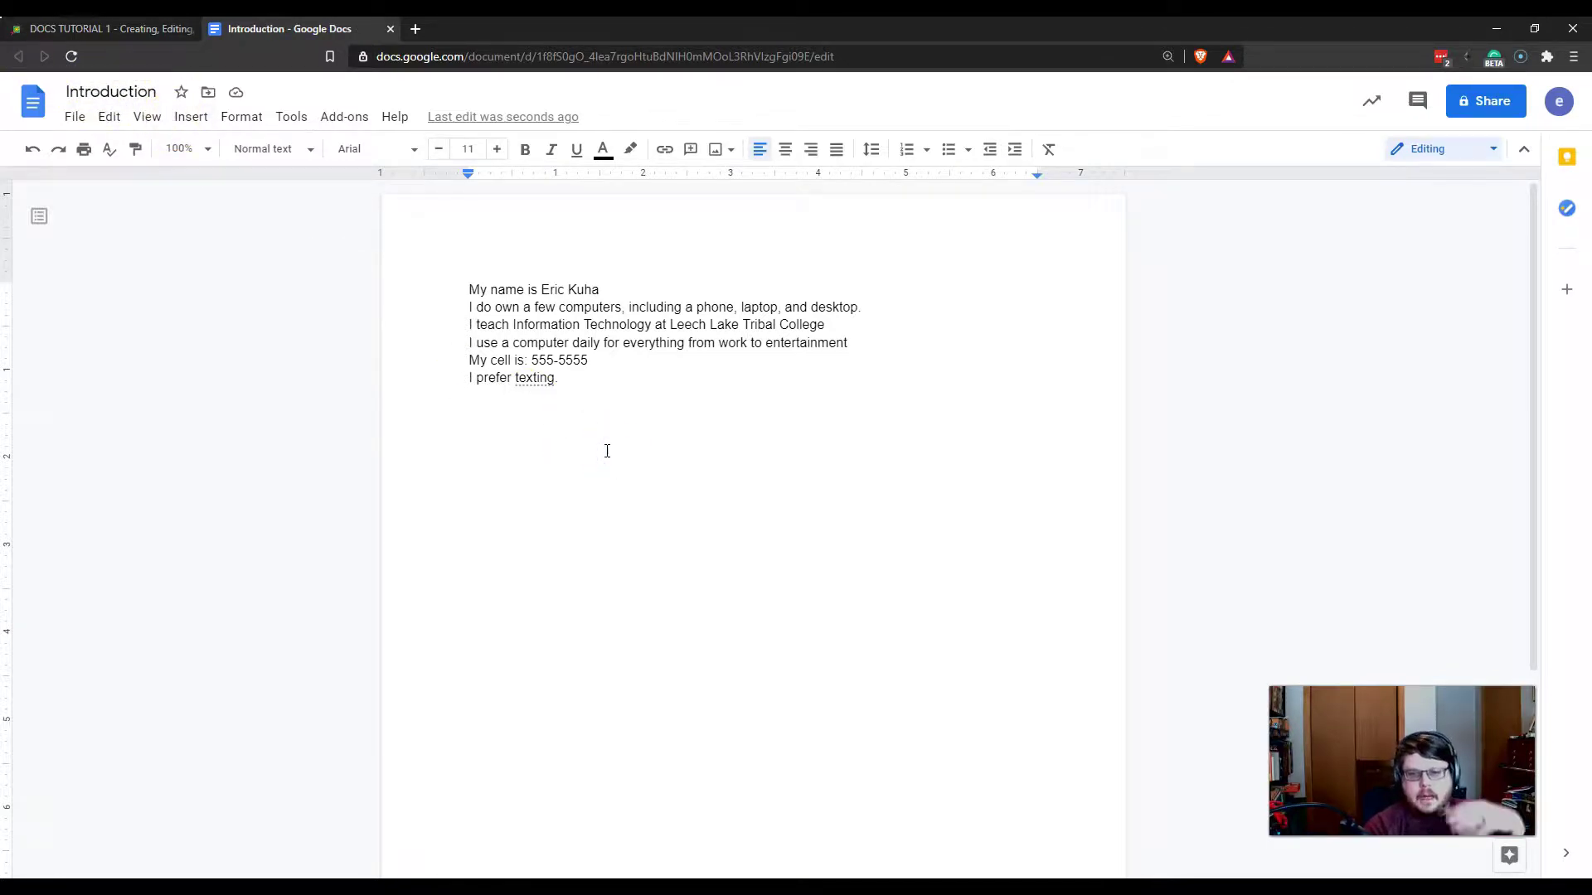
left_click(594, 373)
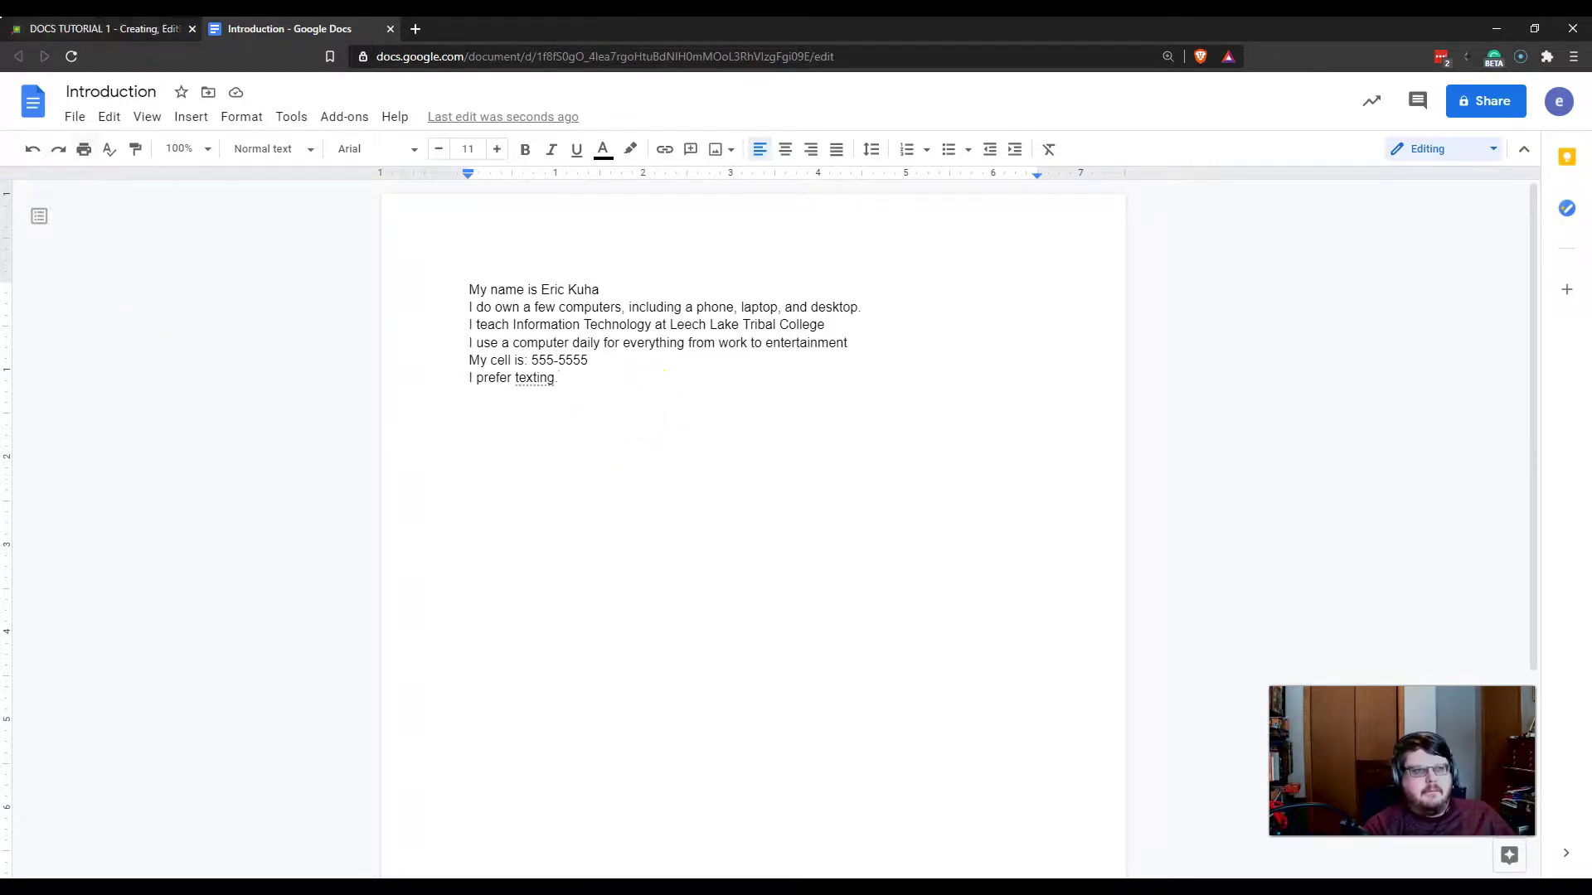
Switch to the Canvas assignment page and check which submission type the assignment requires
left_click(8, 28)
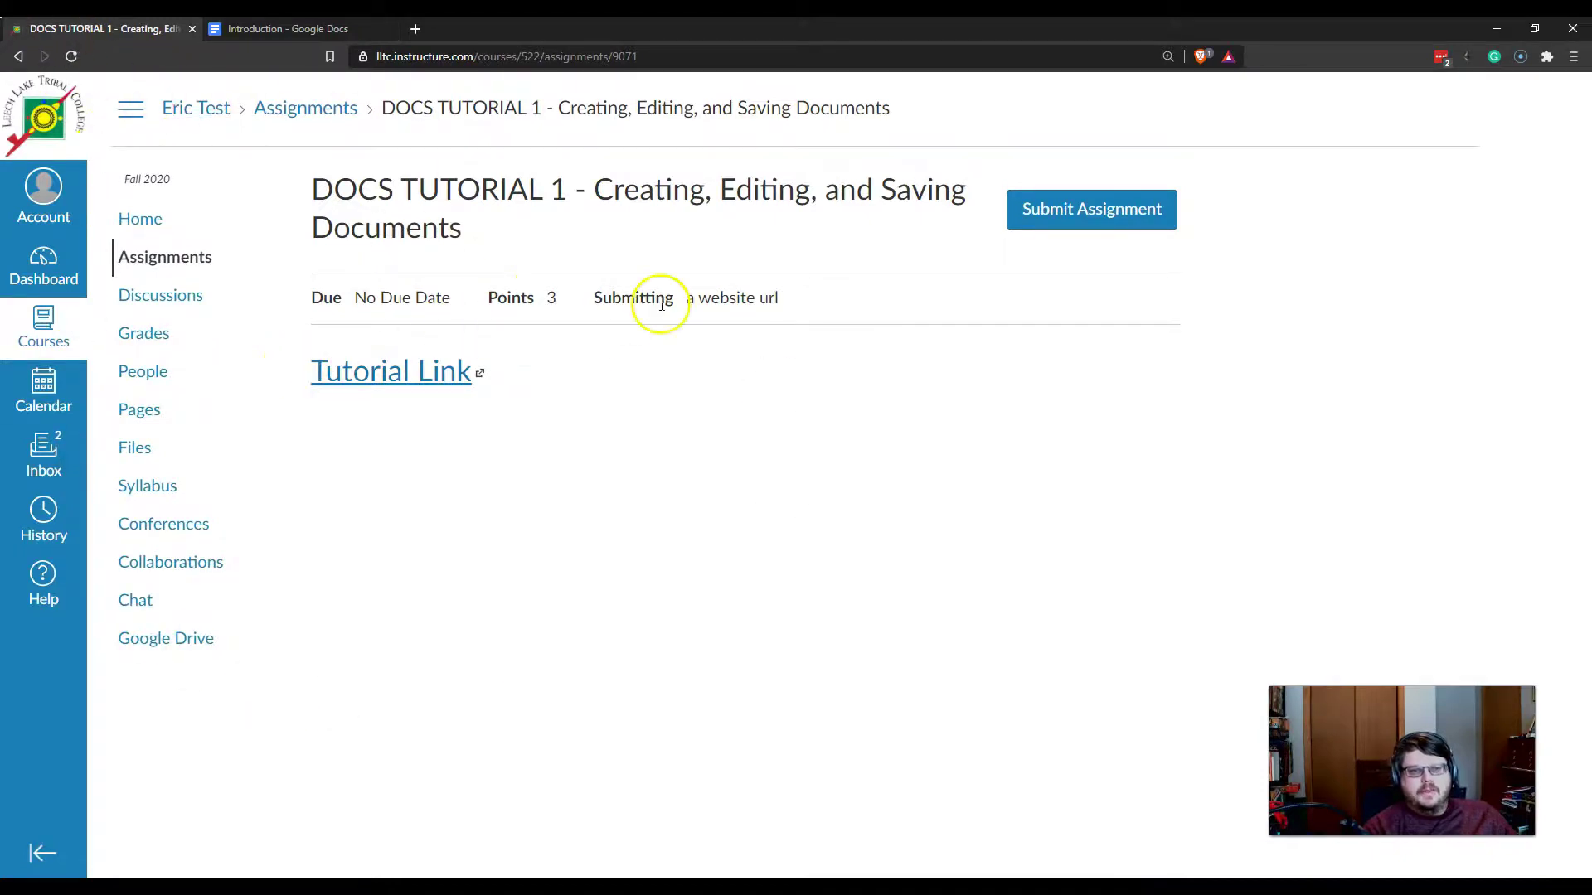
left_click(593, 298)
left_click_drag(594, 297, 821, 300)
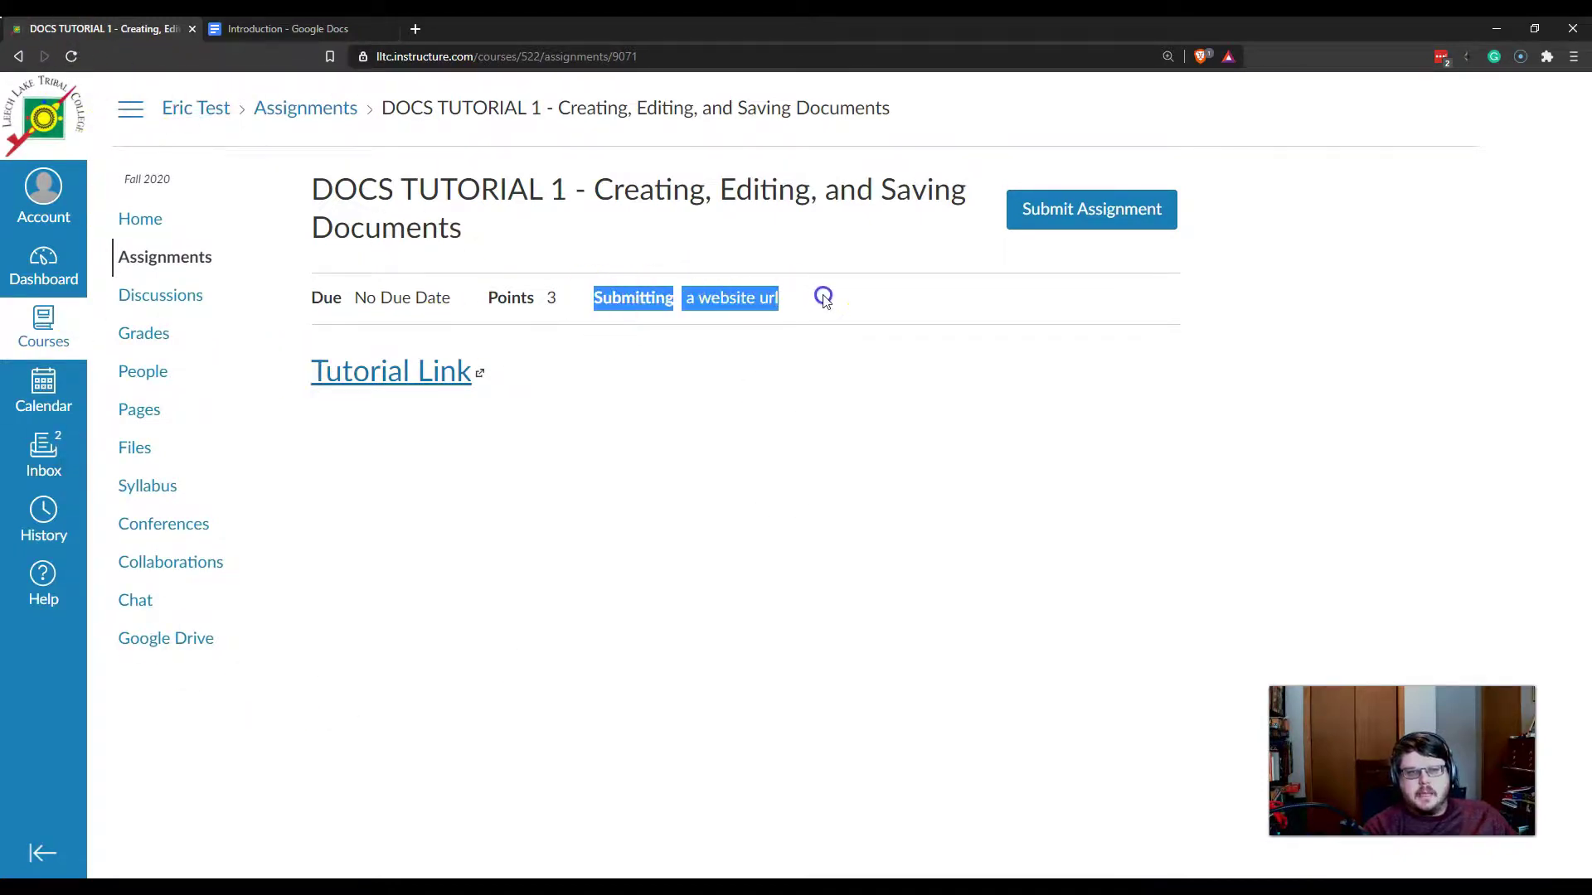
left_click(823, 300)
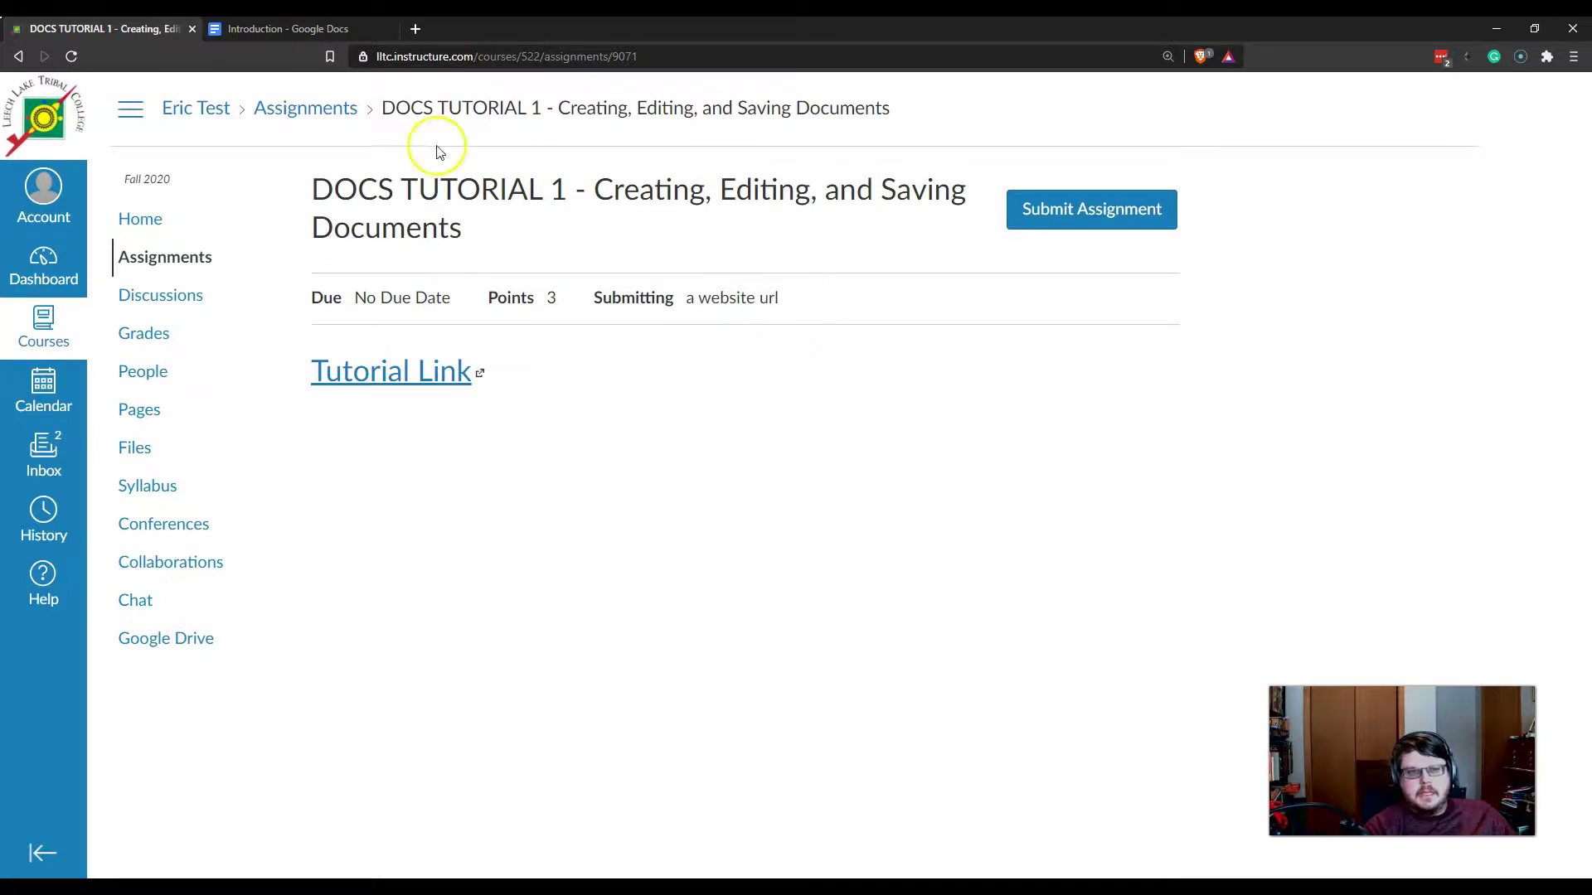
Highlight the Introduction document's full web address in Google Docs and compare it with the Canvas assignment page
left_click(284, 31)
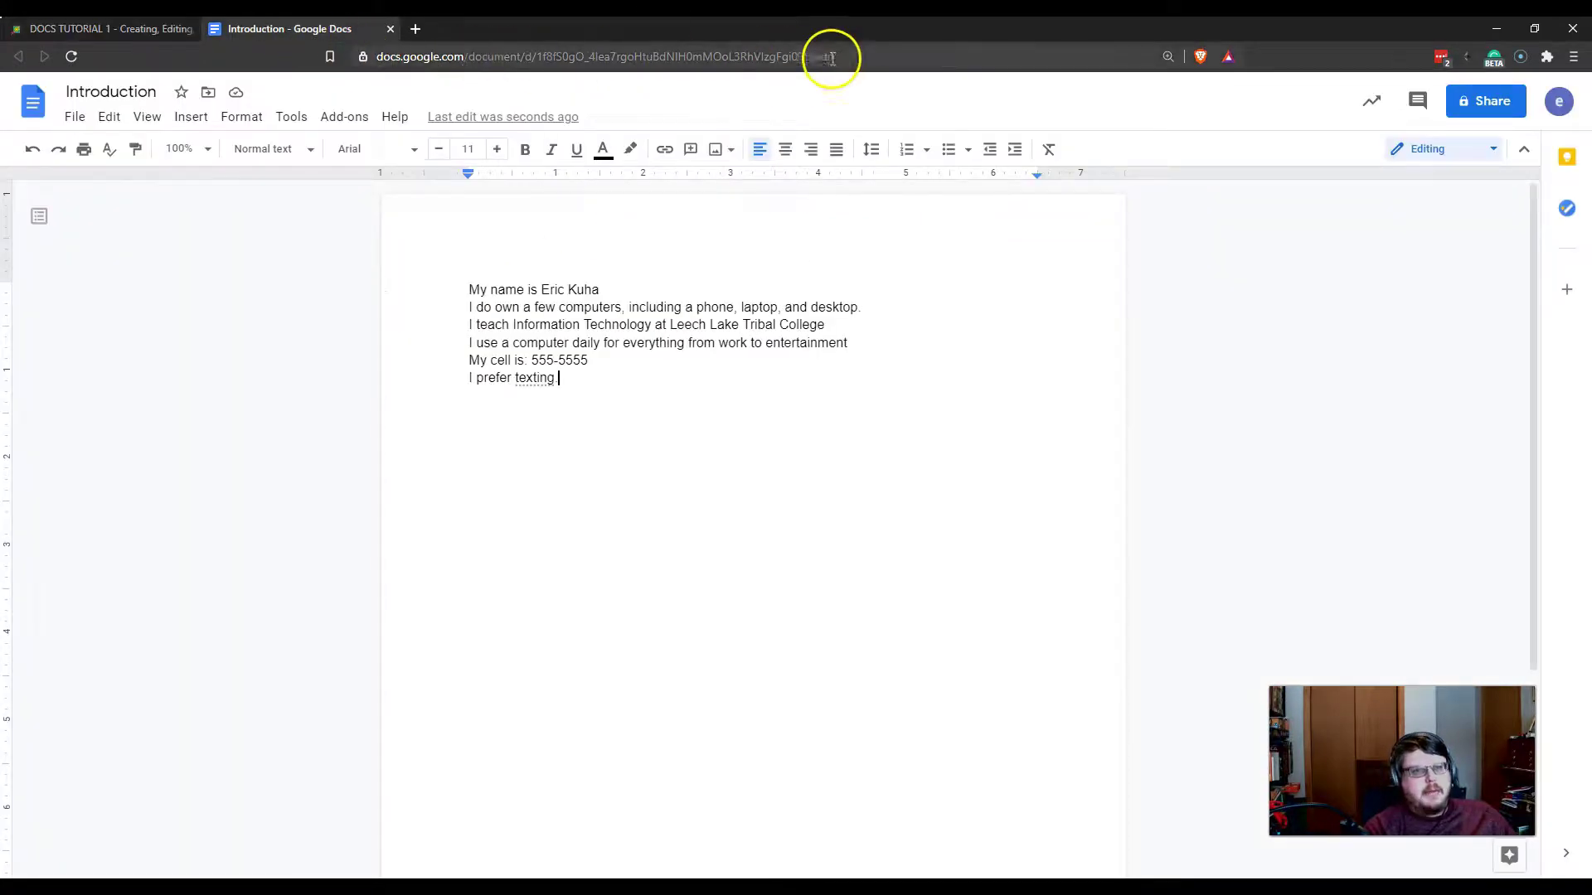
left_click_drag(862, 56, 385, 66)
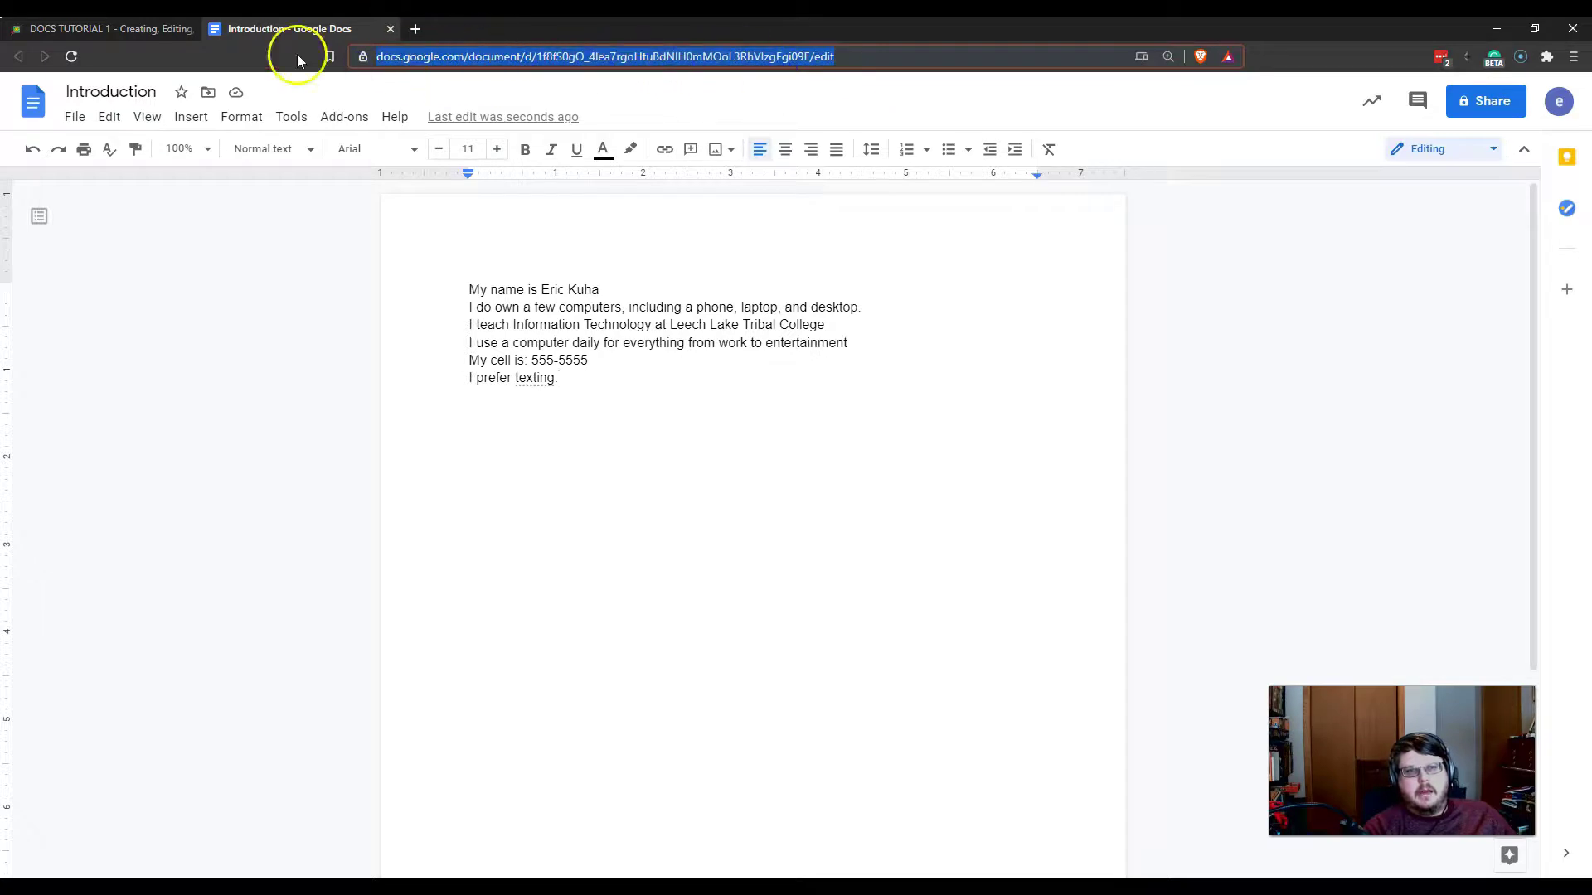
left_click(103, 29)
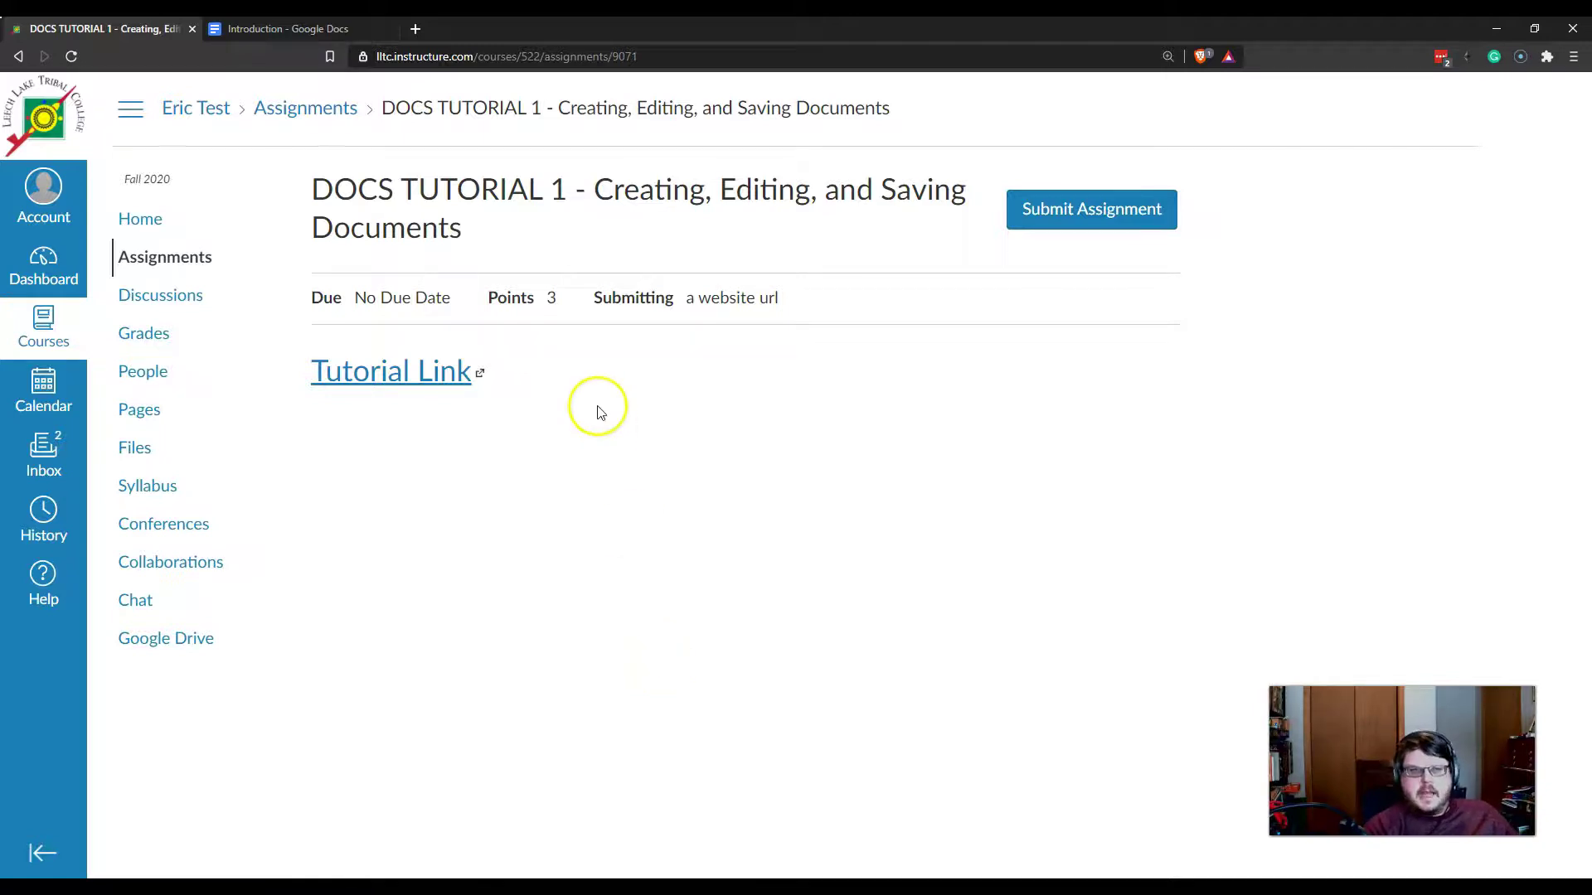
left_click(265, 29)
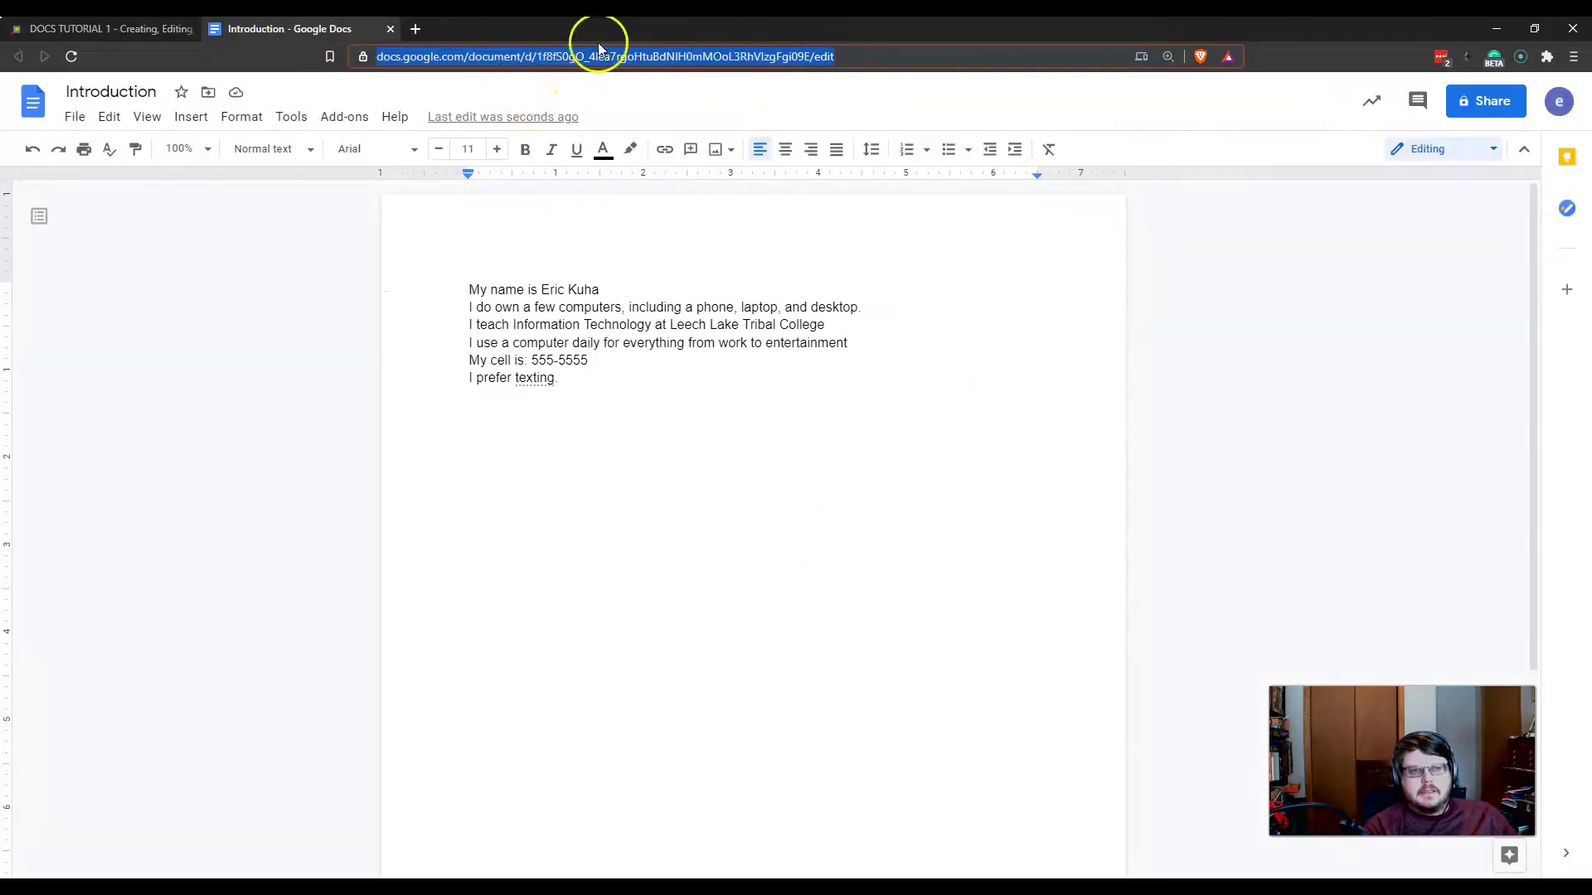
Return to the Canvas assignment, start a submission and choose Google Drive as the submission source
left_click(83, 29)
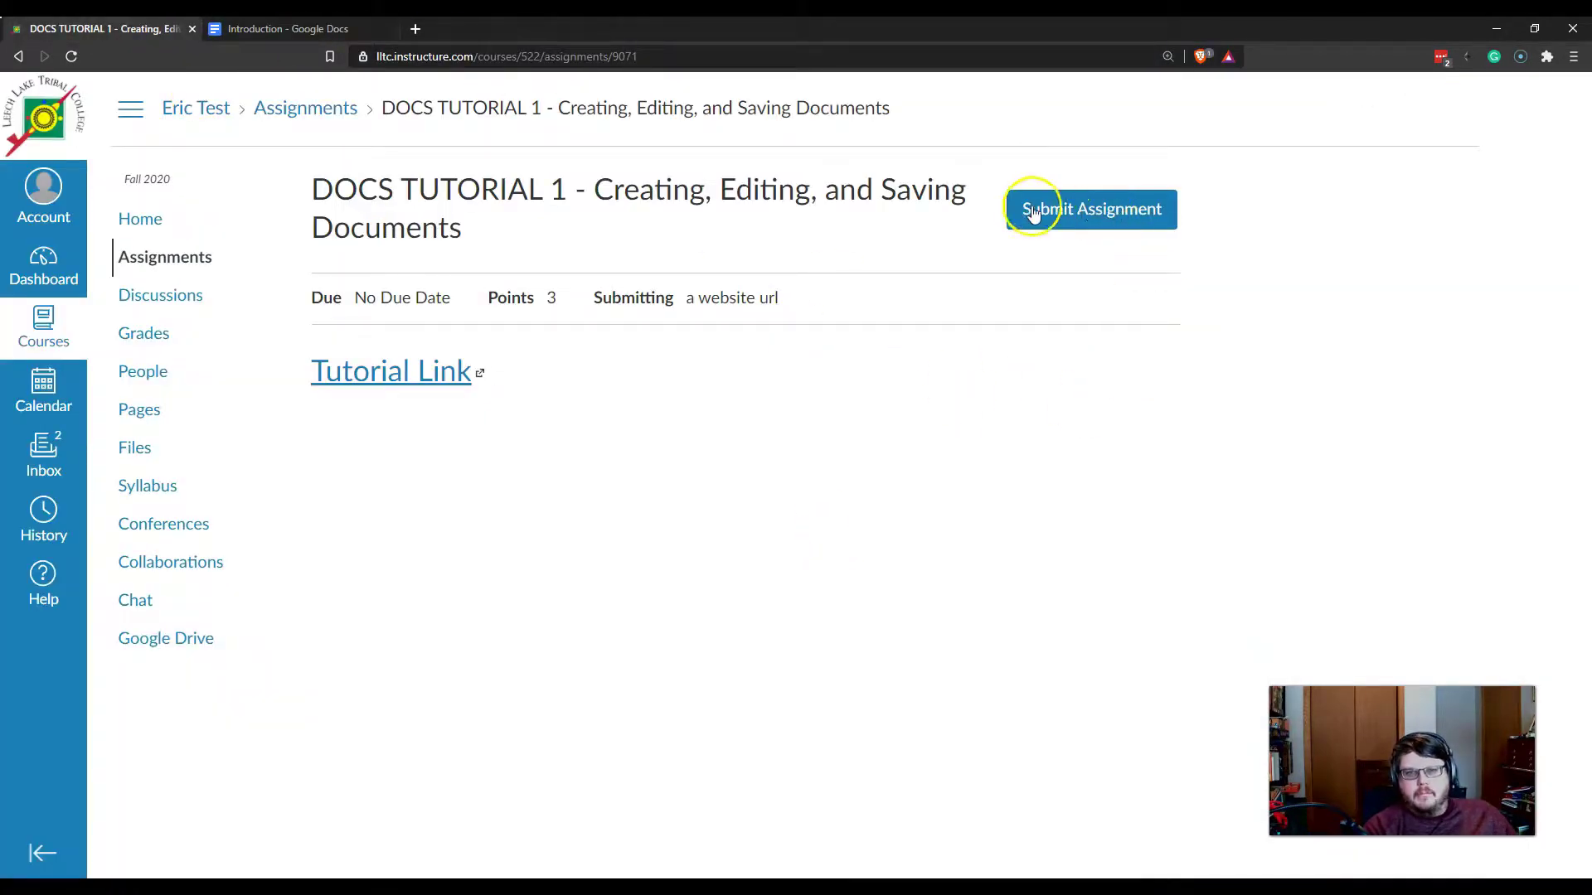
left_click(1083, 210)
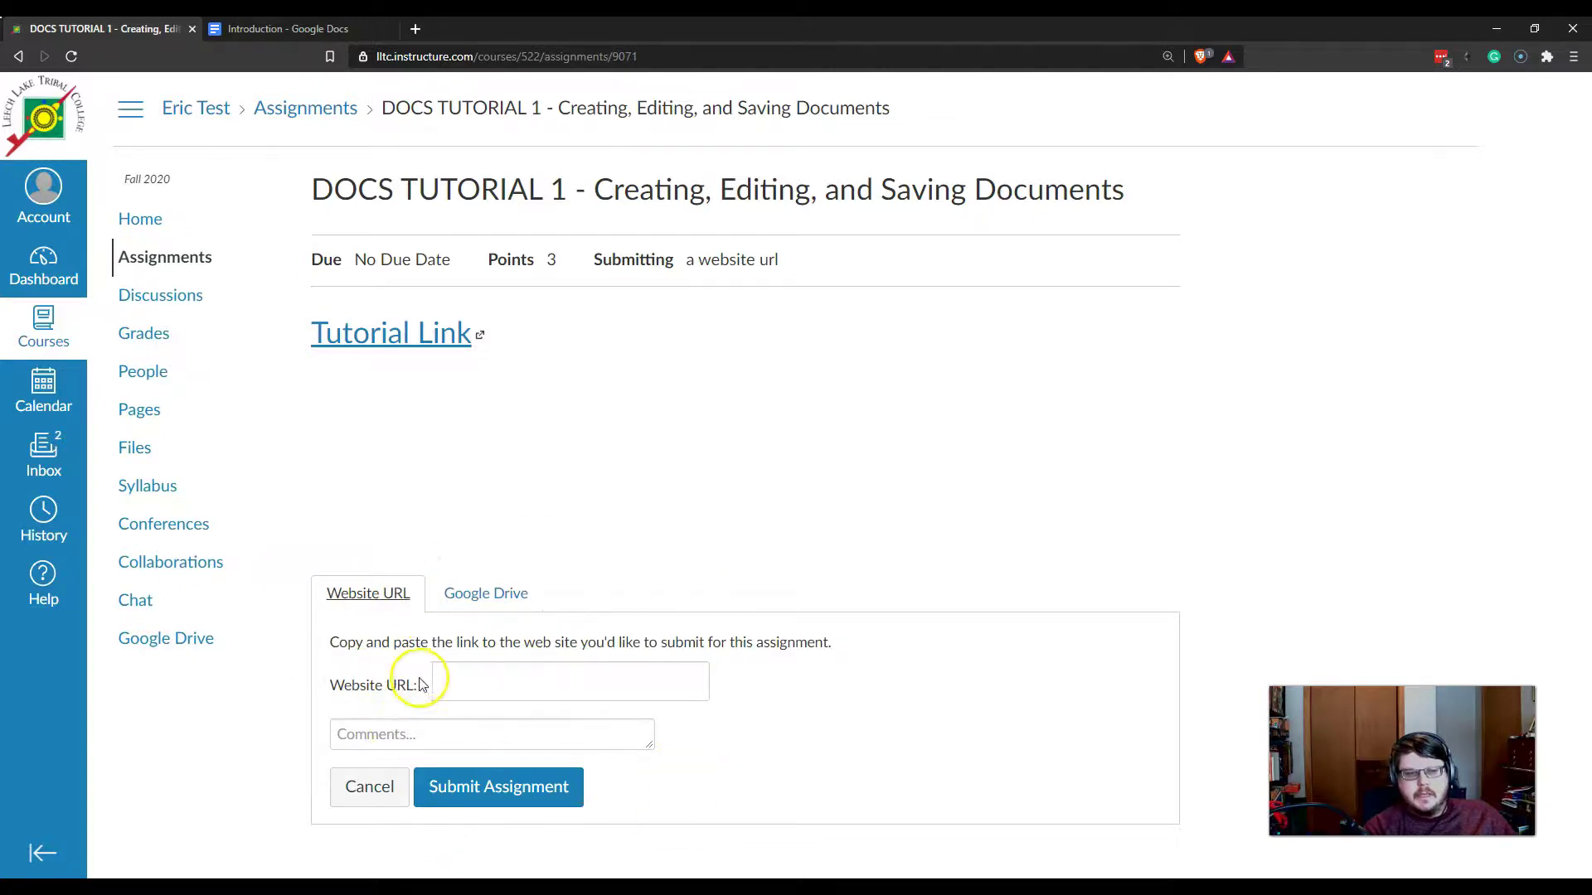
left_click(453, 678)
left_click(989, 682)
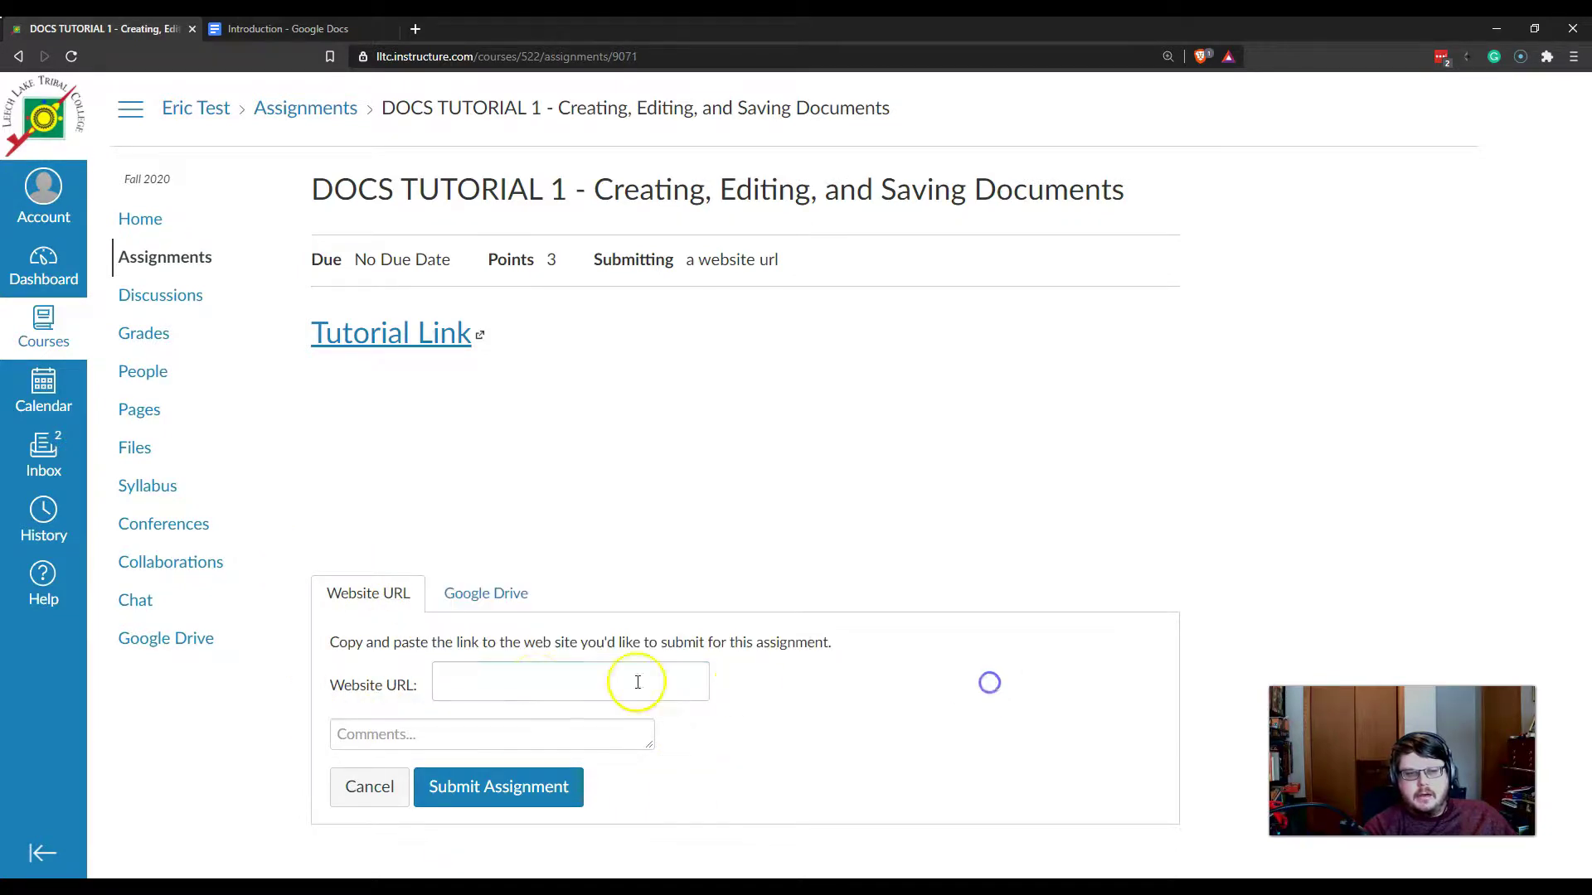
left_click(481, 597)
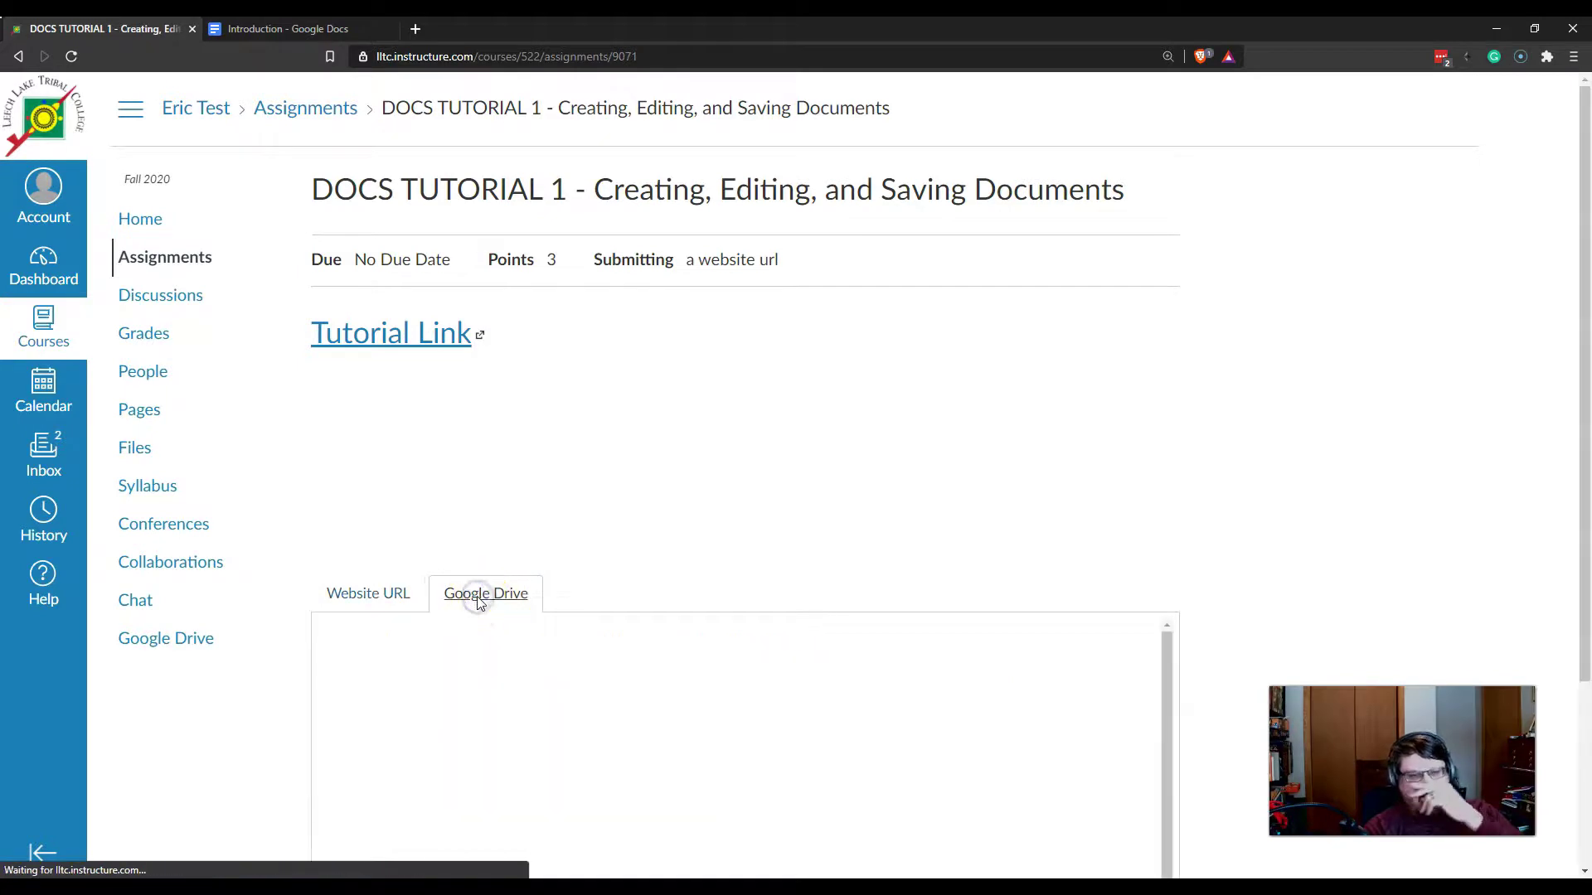
Browse the Google Drive folders to ITECH 100 and open its tutorials subfolder
scroll(683, 579, "down", 3)
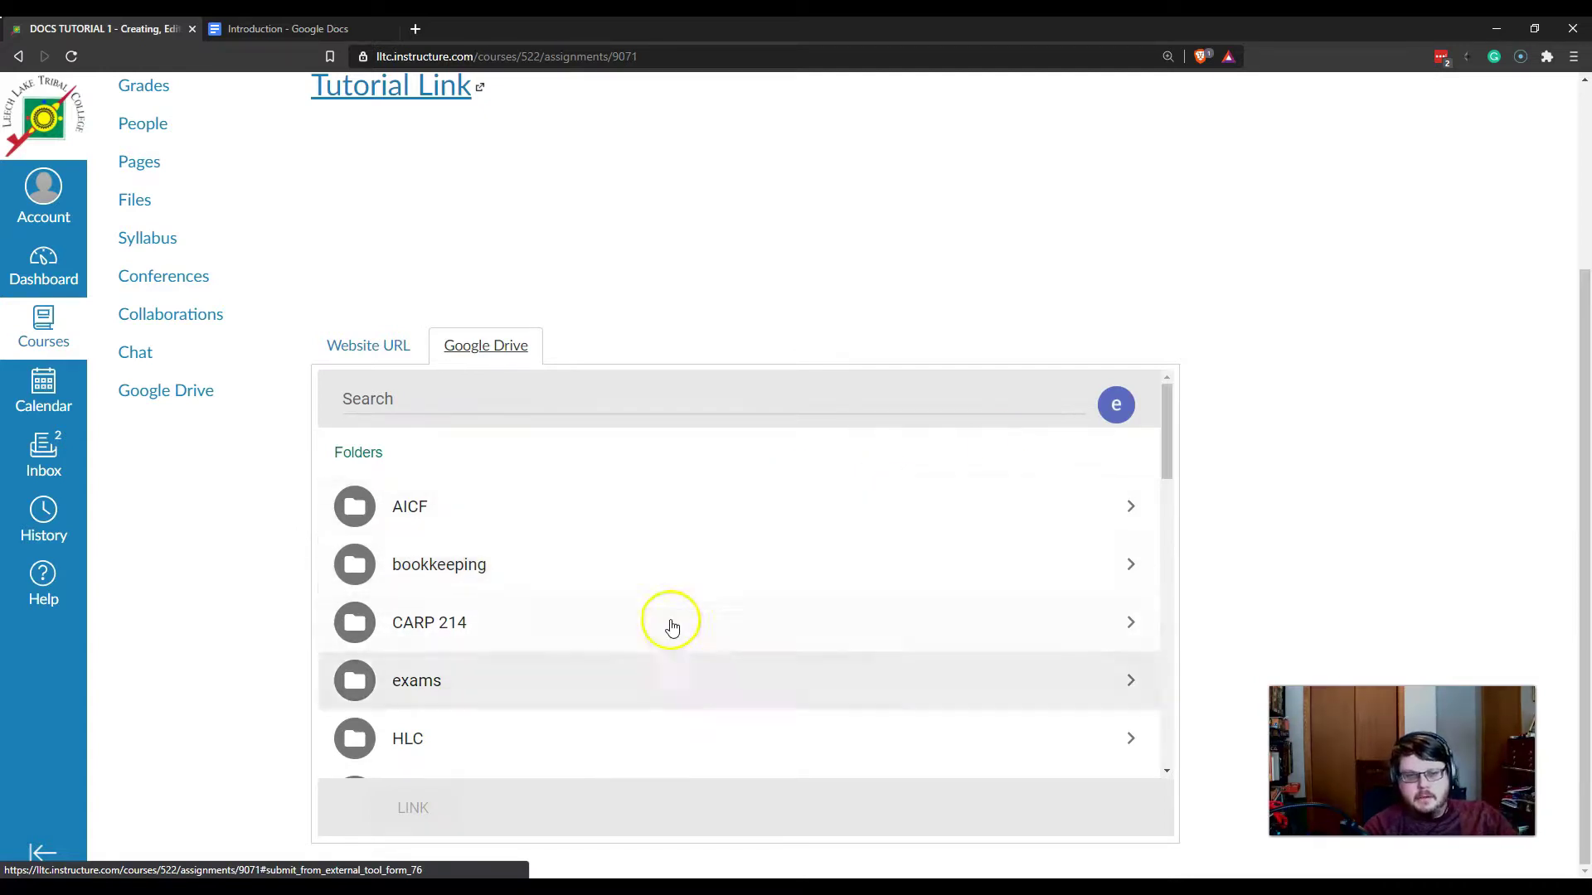
scroll(630, 640, "down", 2)
scroll(539, 605, "down", 2)
scroll(453, 564, "up", 2)
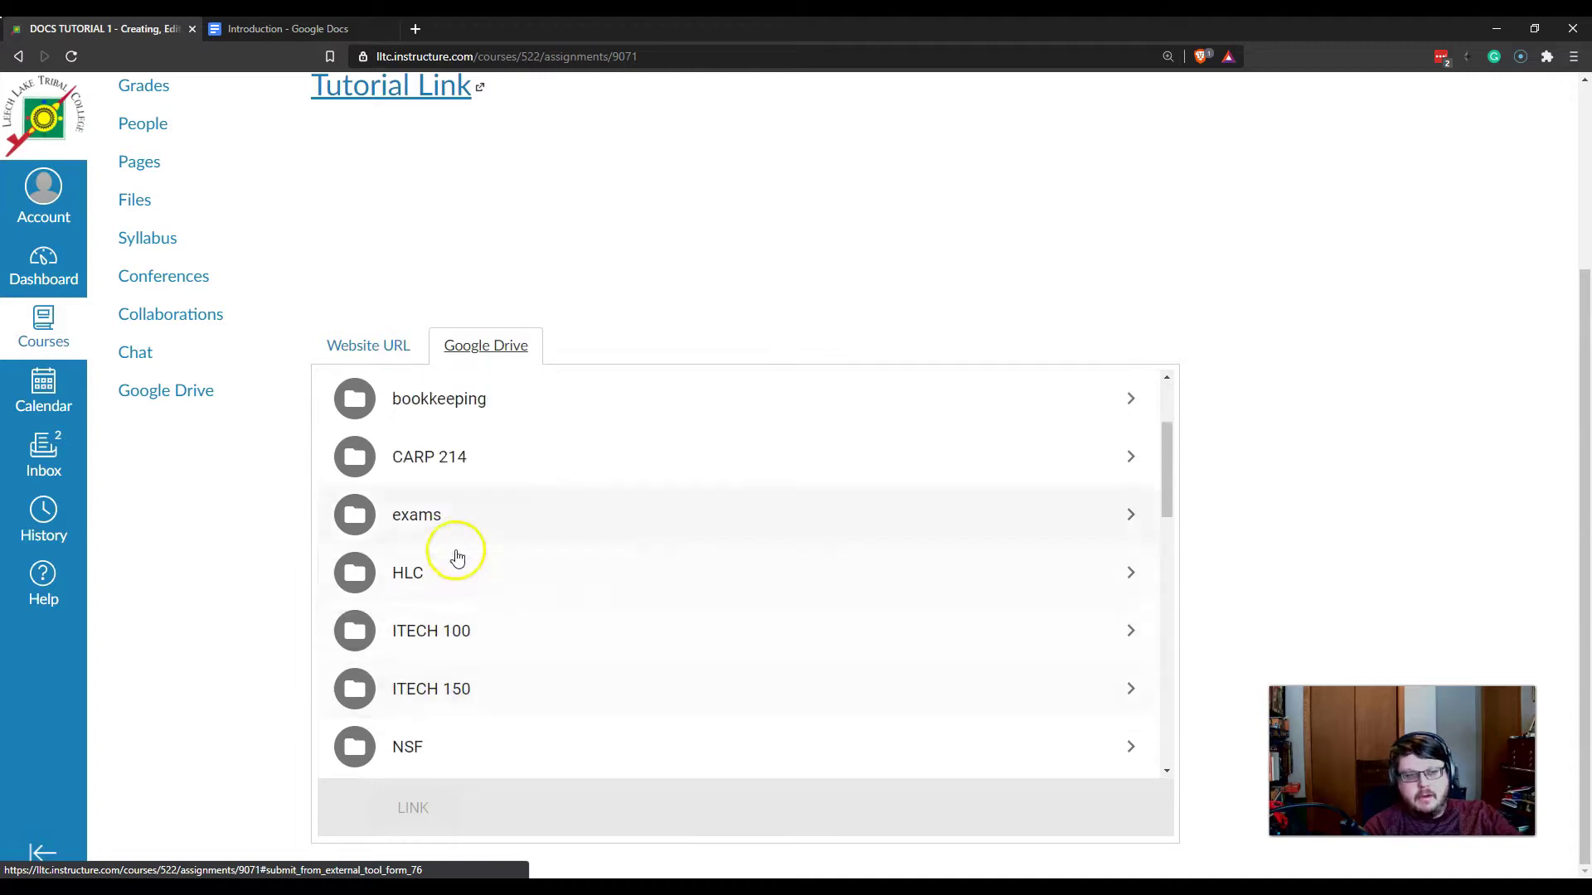
left_click(435, 626)
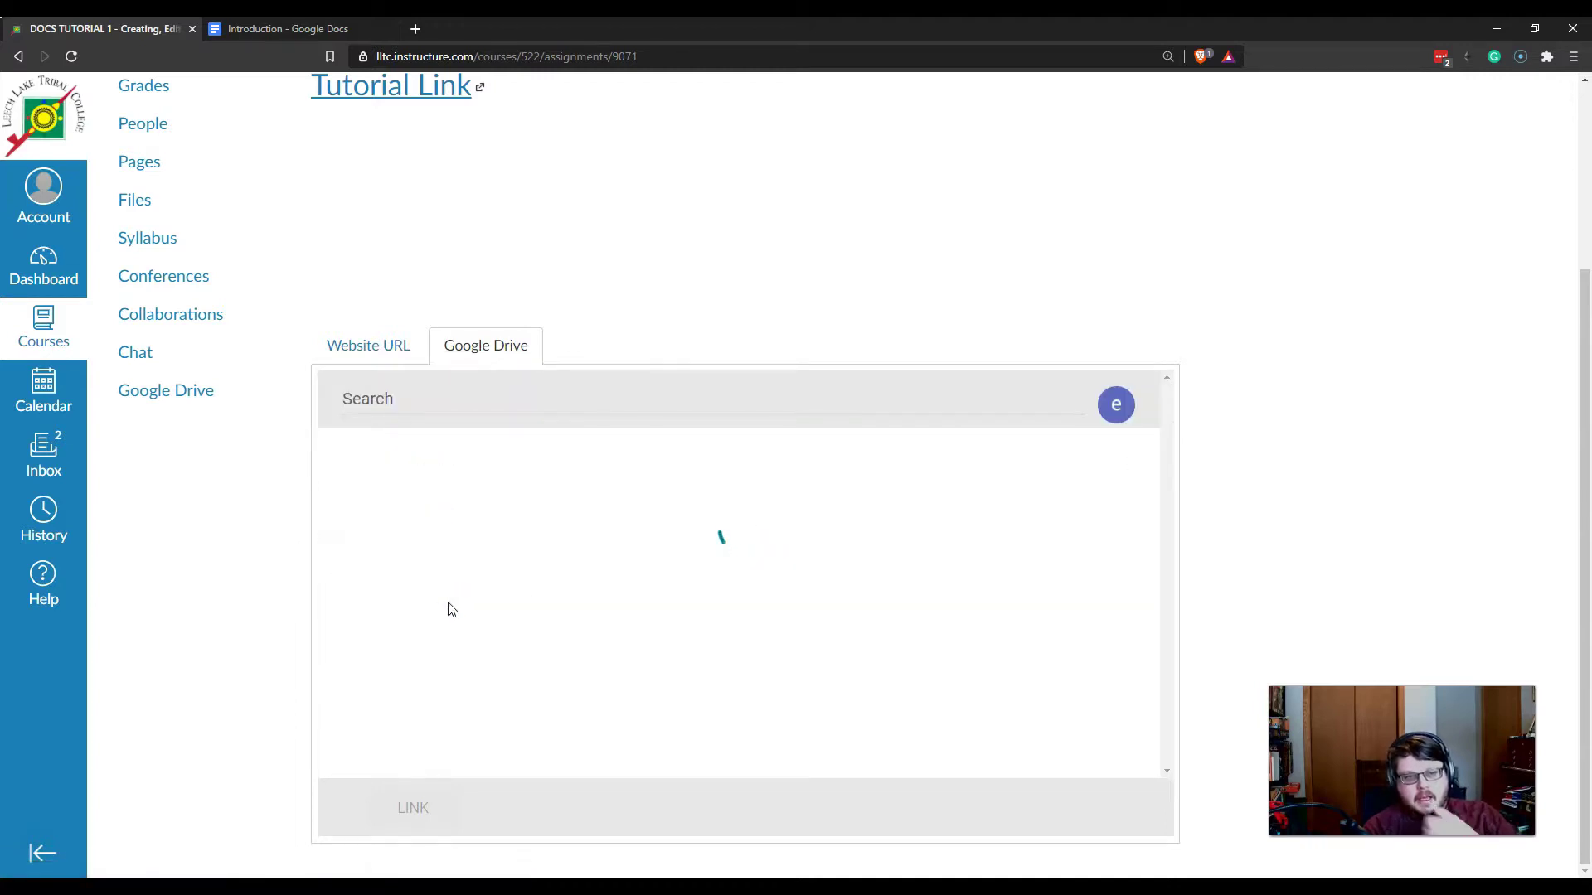
scroll(449, 572, "down", 1)
scroll(449, 580, "down", 1)
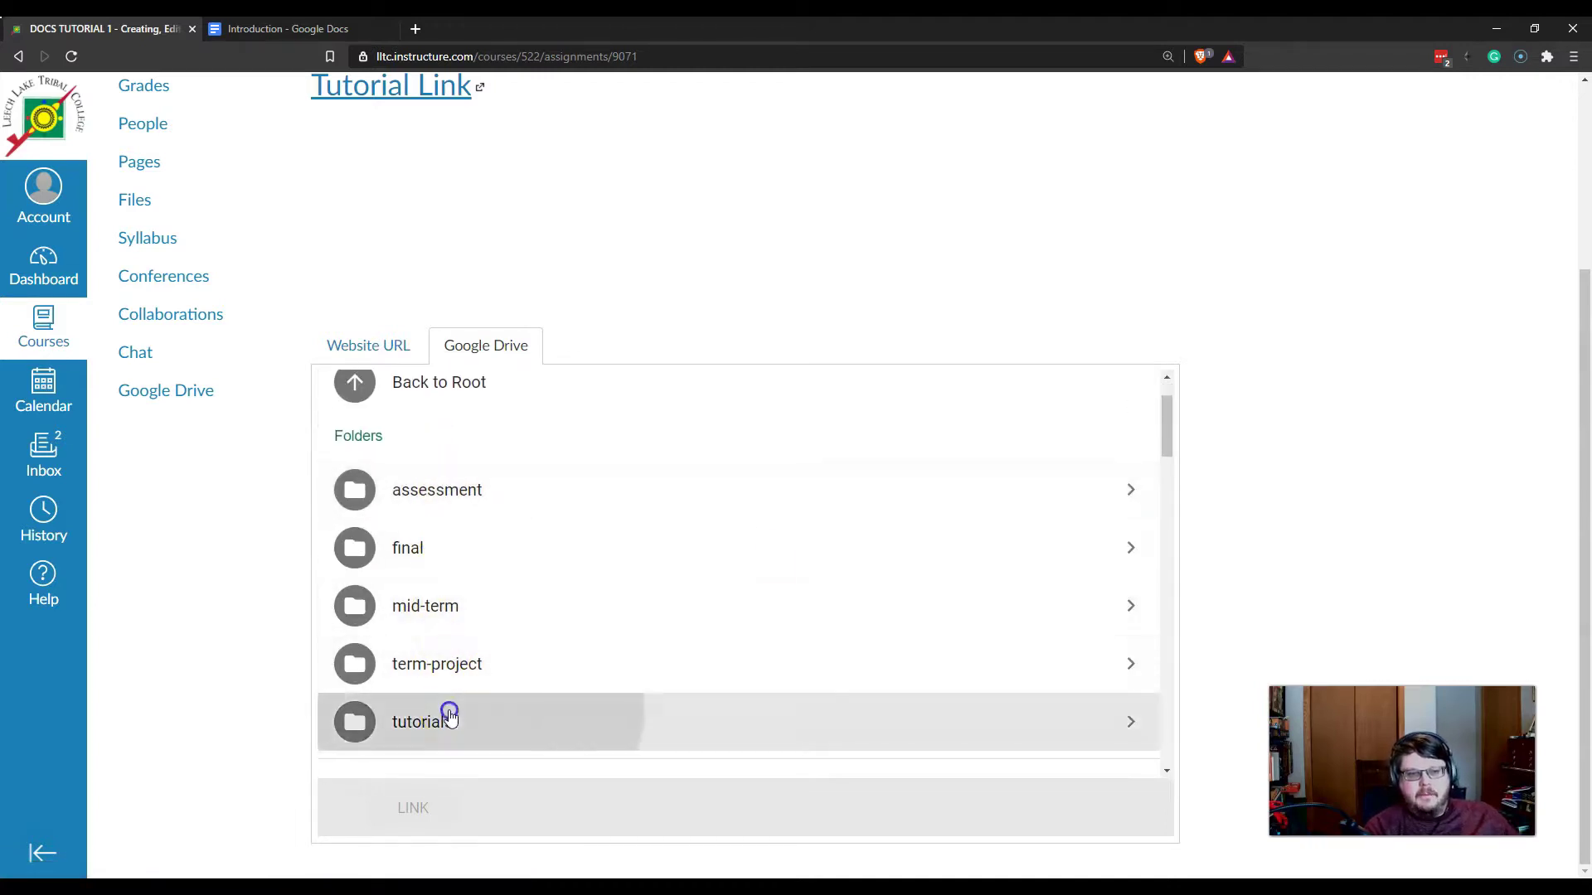
left_click(451, 717)
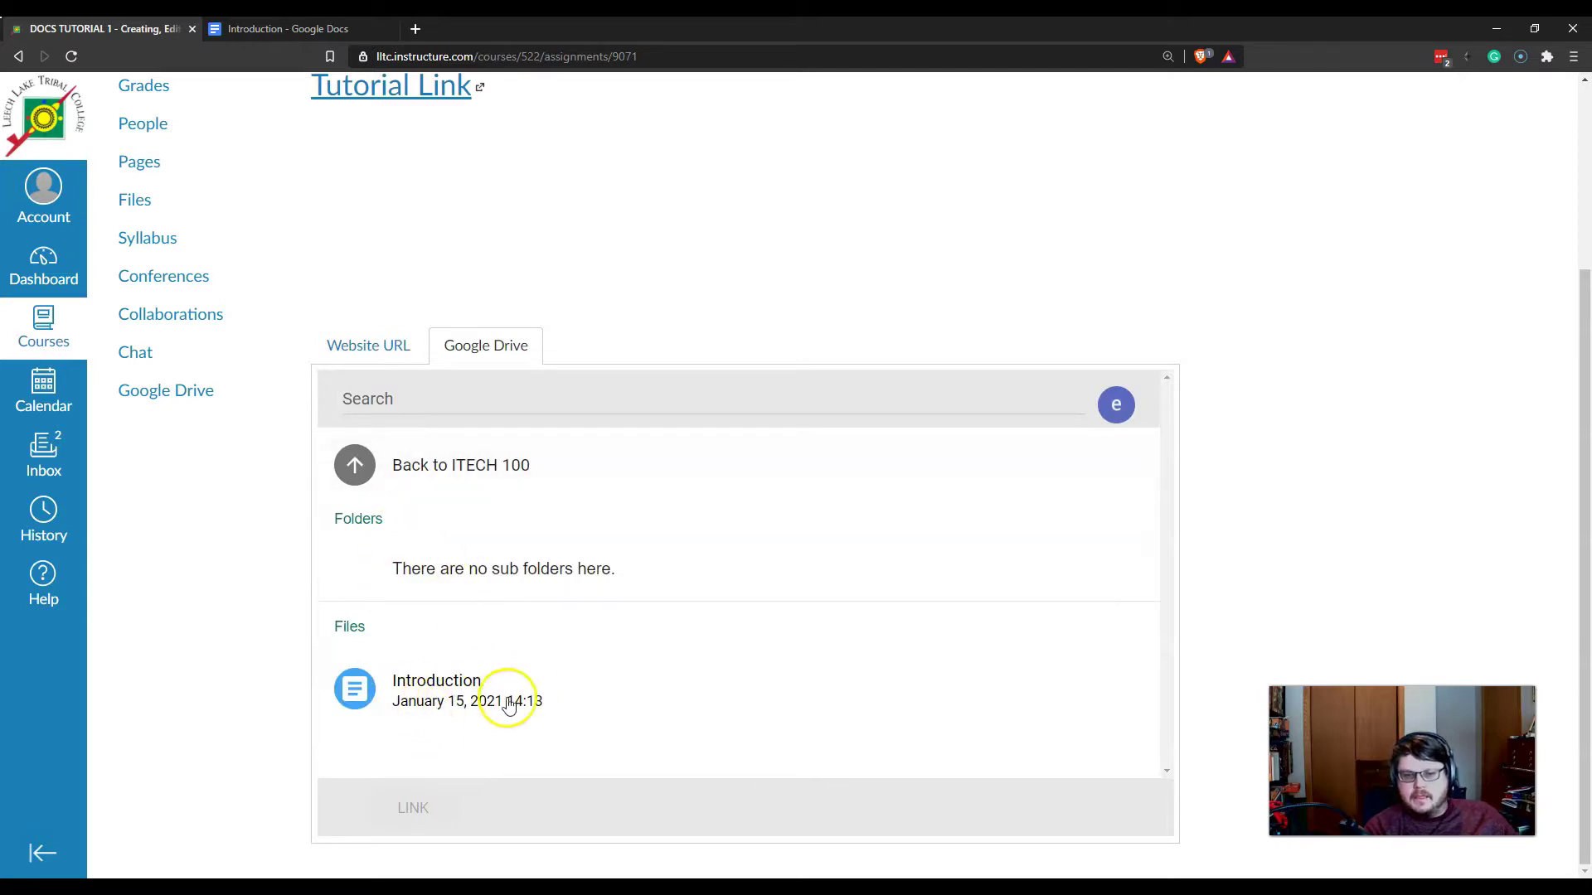
Check the document in Google Docs, return to Canvas and link the Introduction file to the submission
left_click(331, 28)
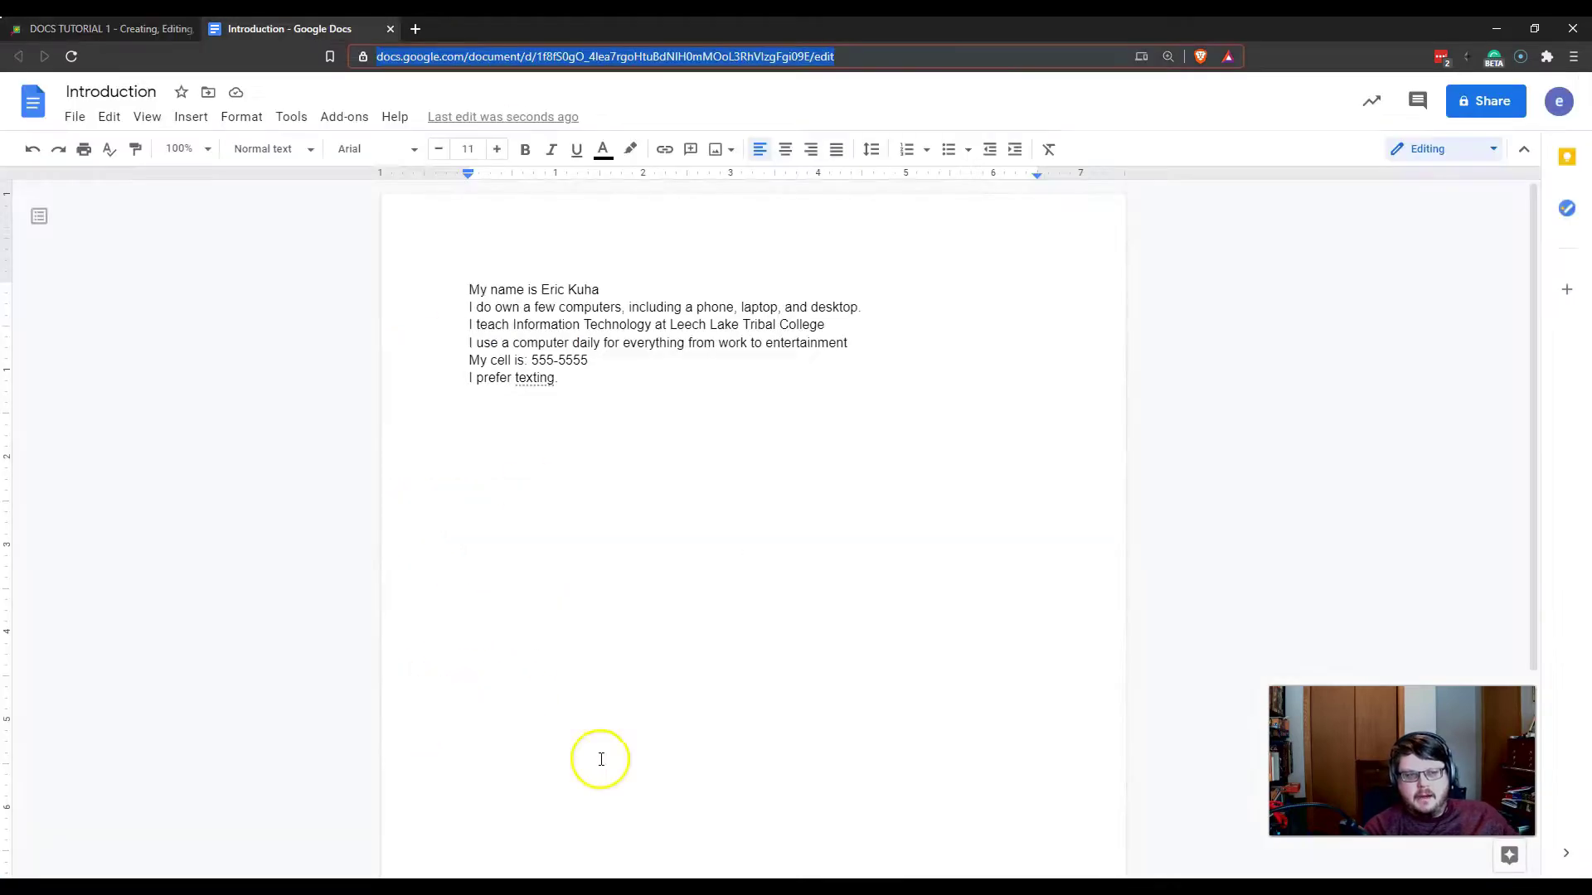
key("ctrl+shift+Tab")
left_click(448, 694)
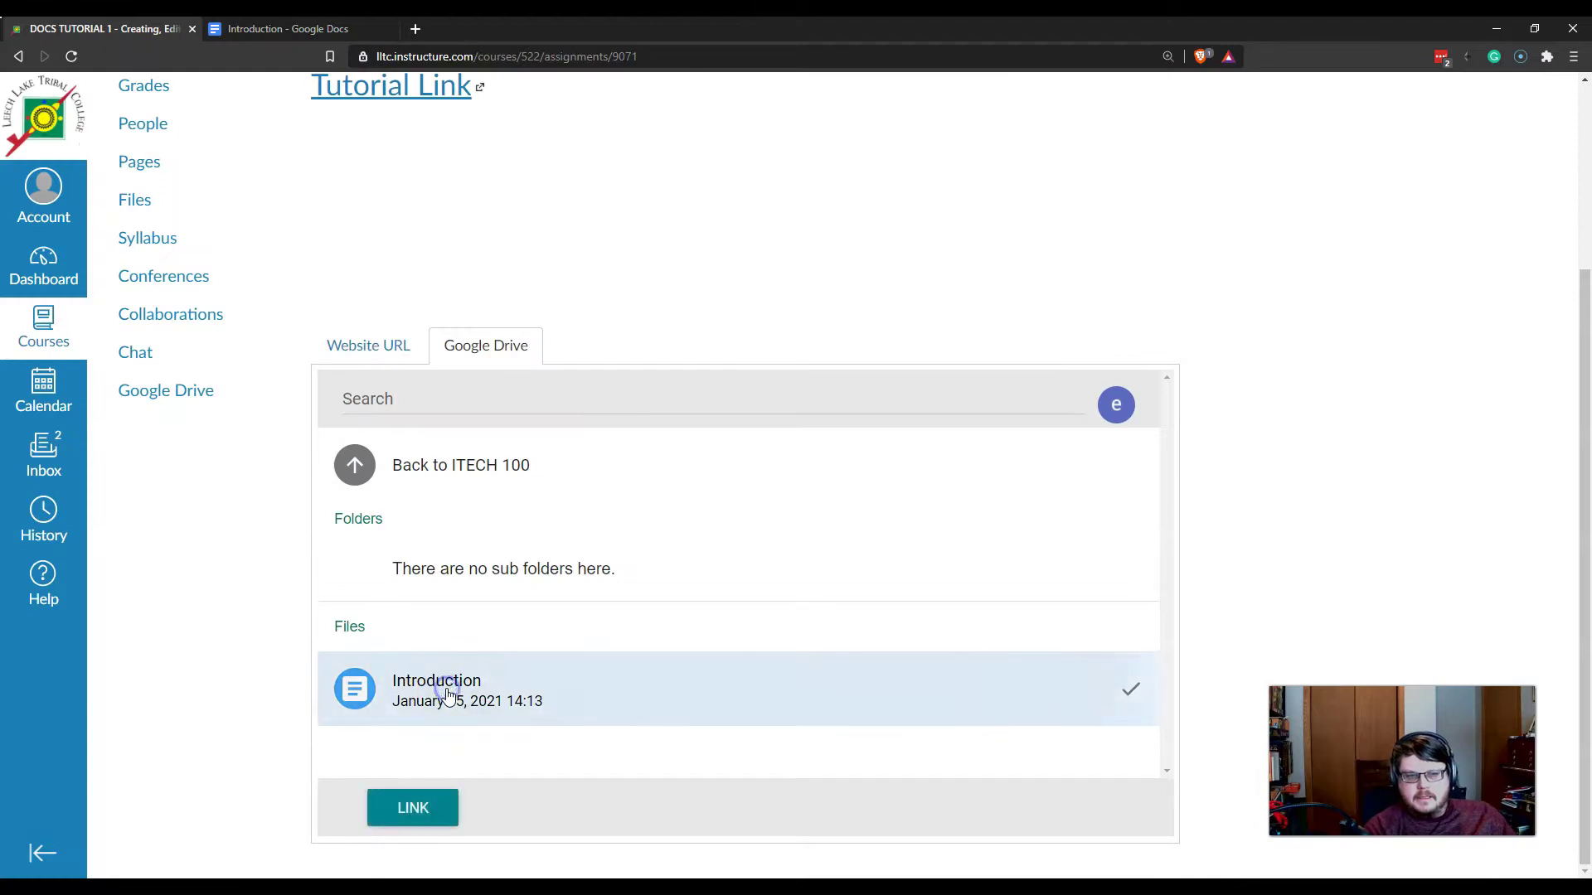
left_click(413, 807)
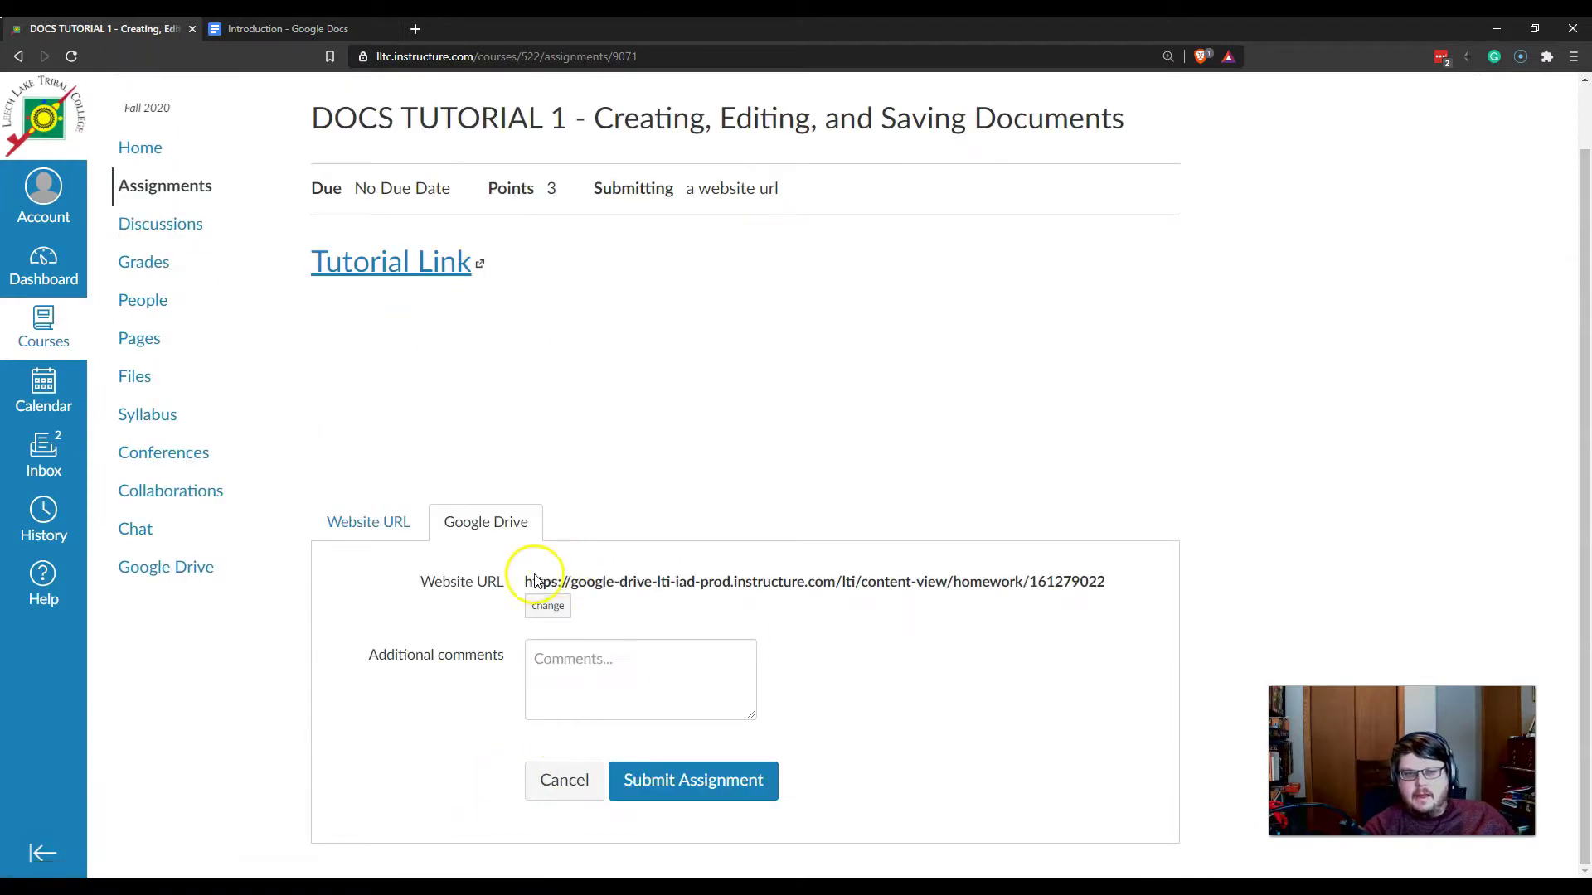
Review the generated website URL for the linked Google Drive file and submit the assignment
left_click_drag(525, 582, 1097, 572)
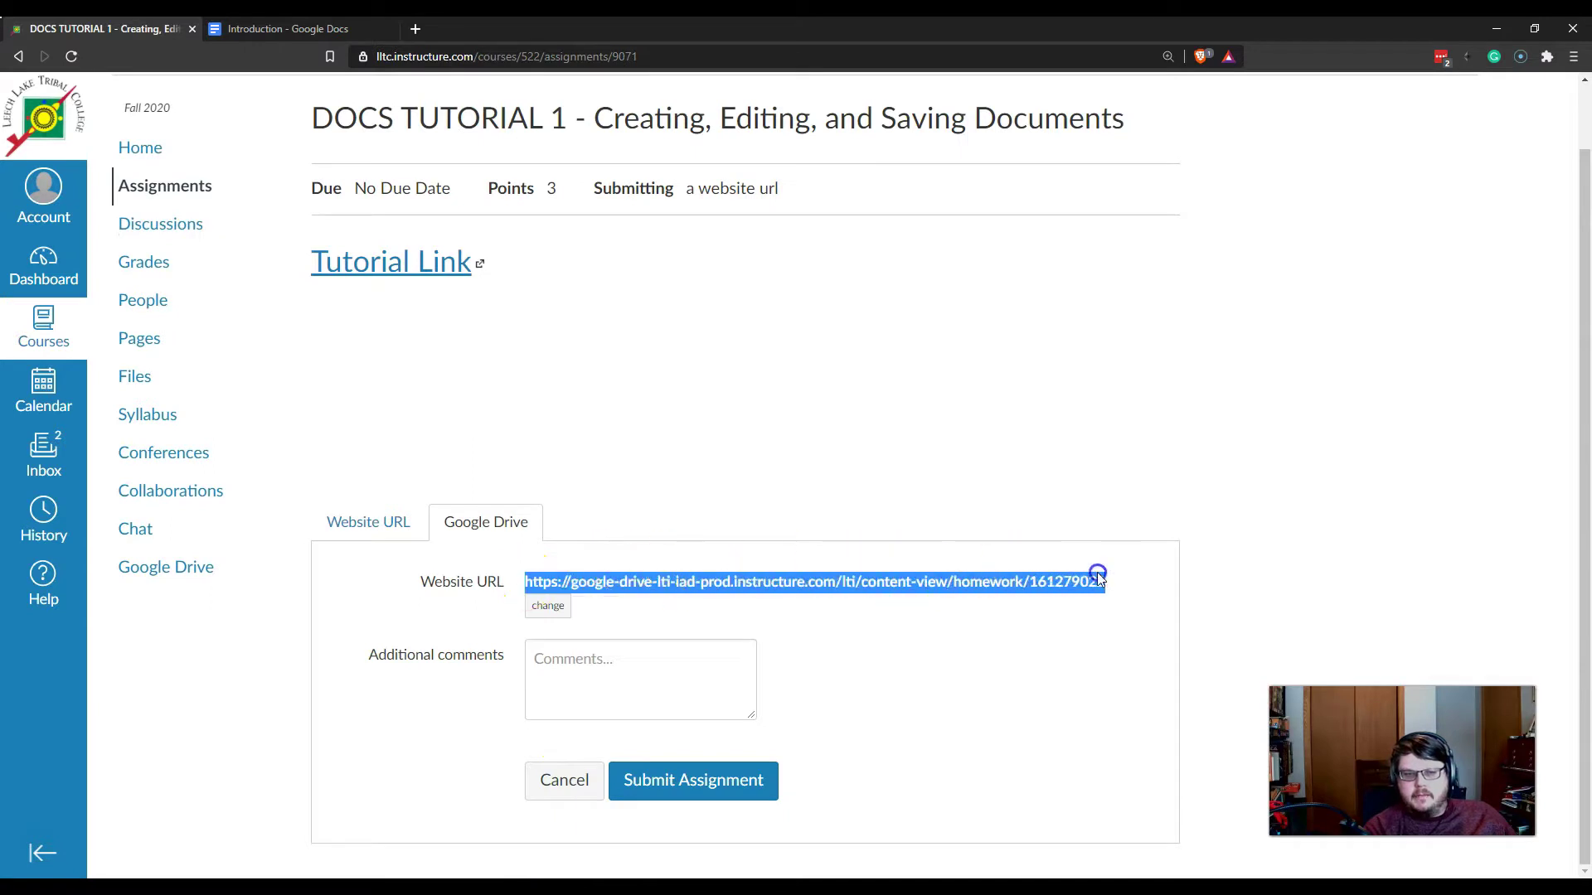
left_click(730, 578)
left_click_drag(731, 583, 839, 581)
left_click(869, 623)
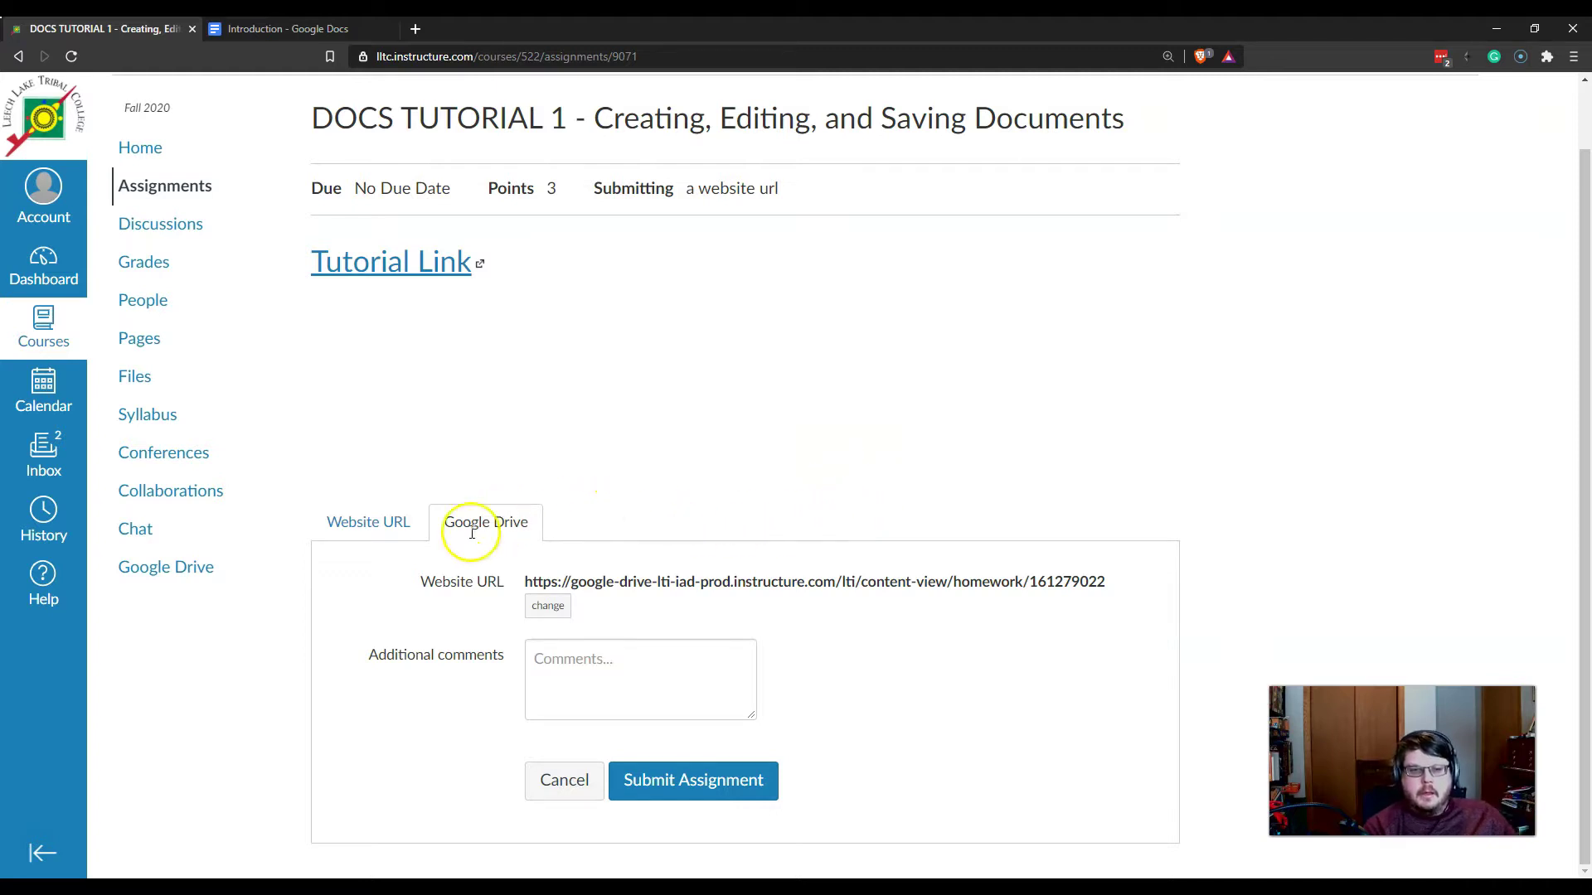
left_click(676, 792)
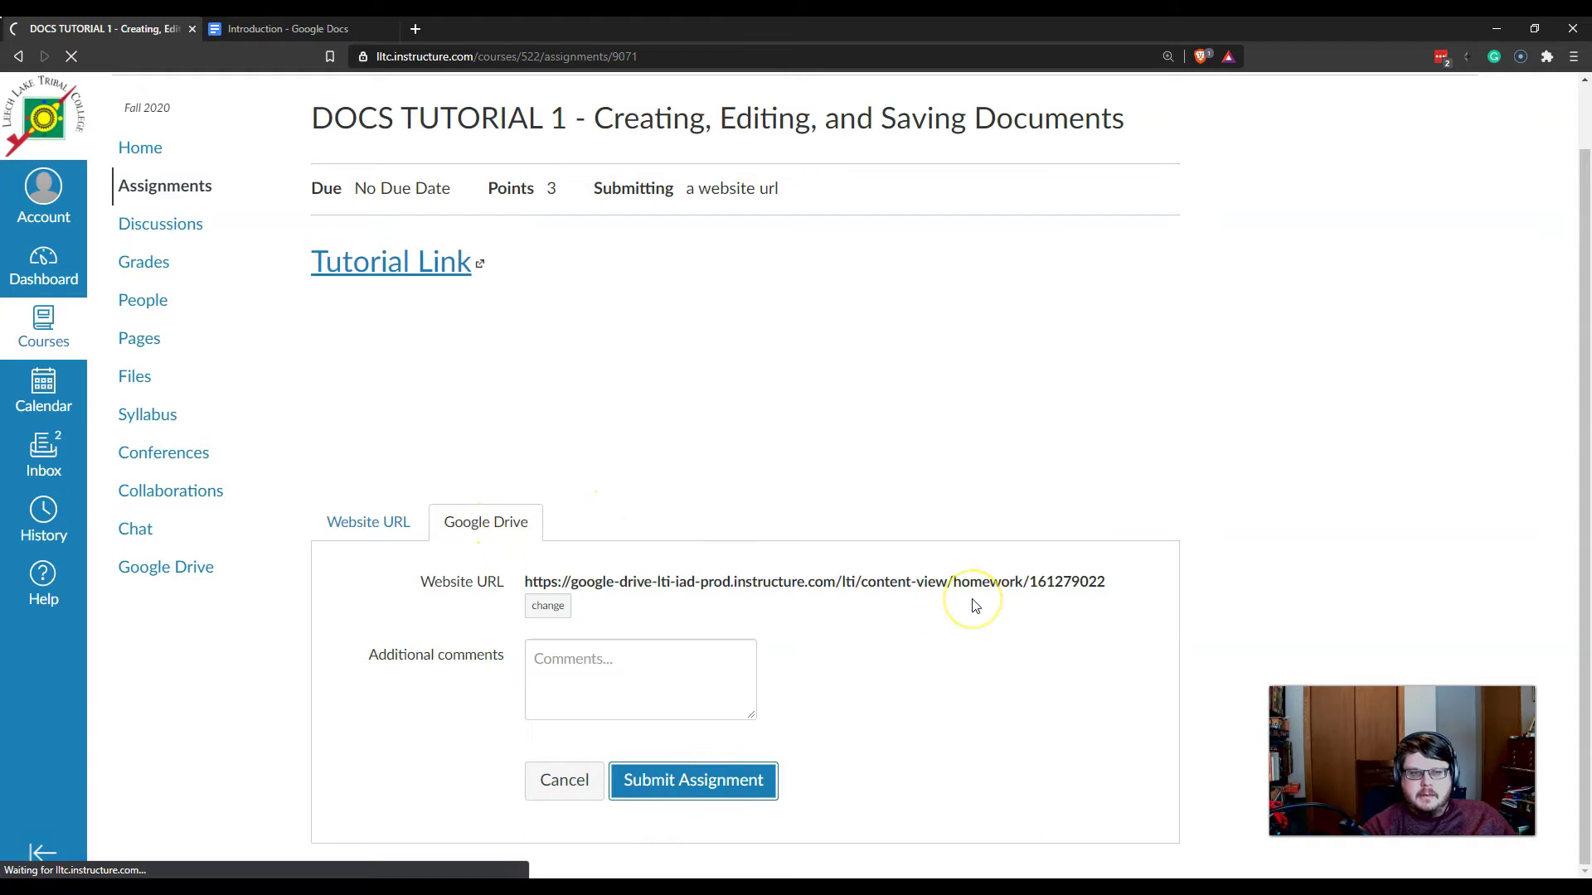
left_click(894, 496)
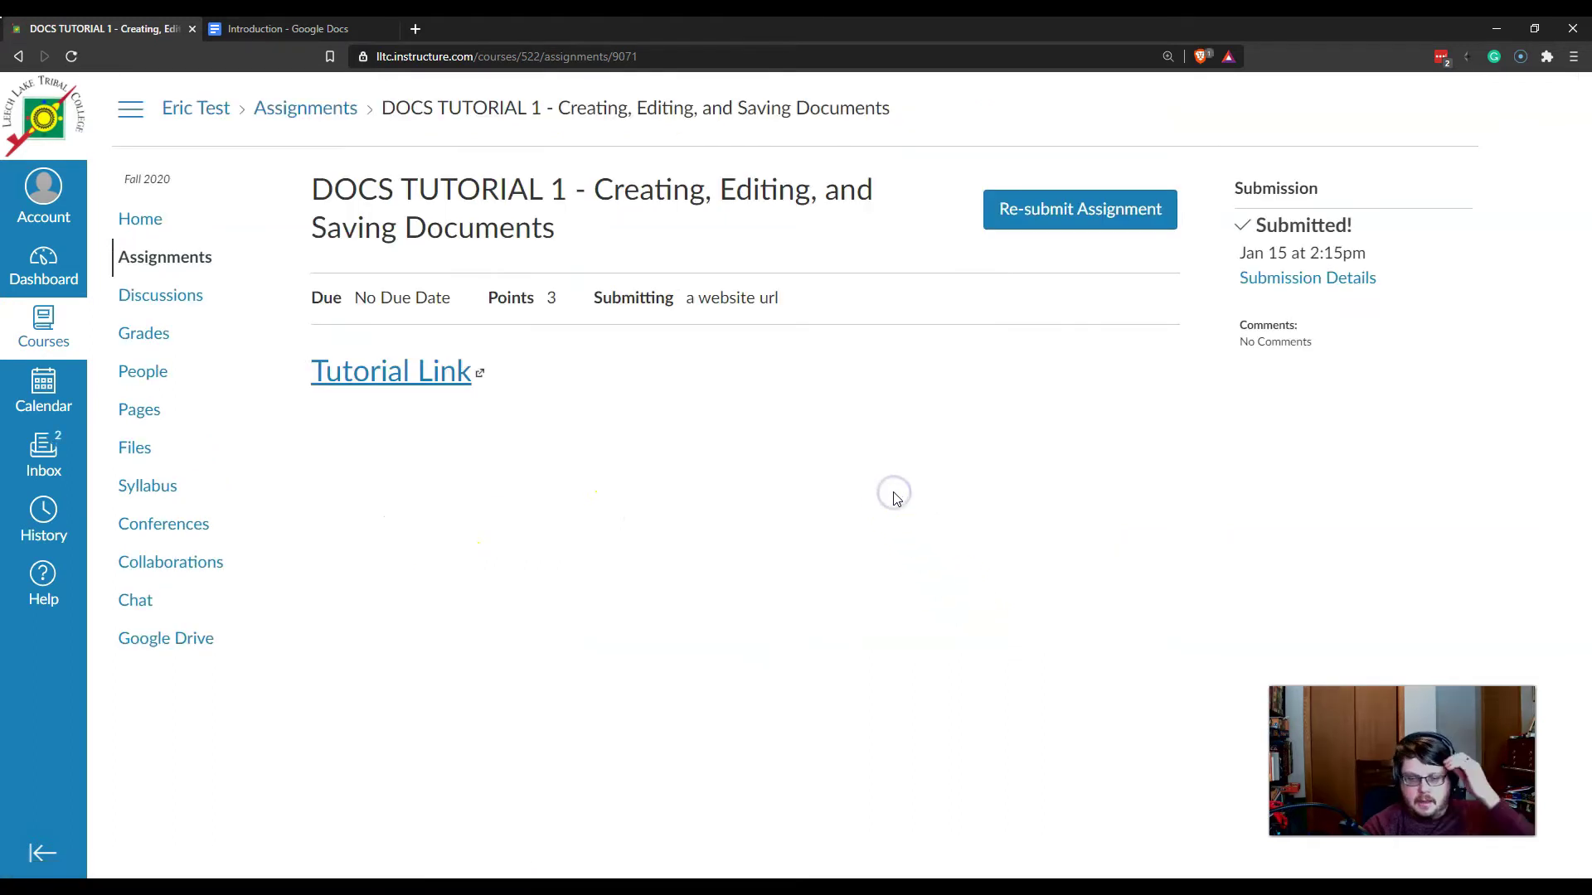